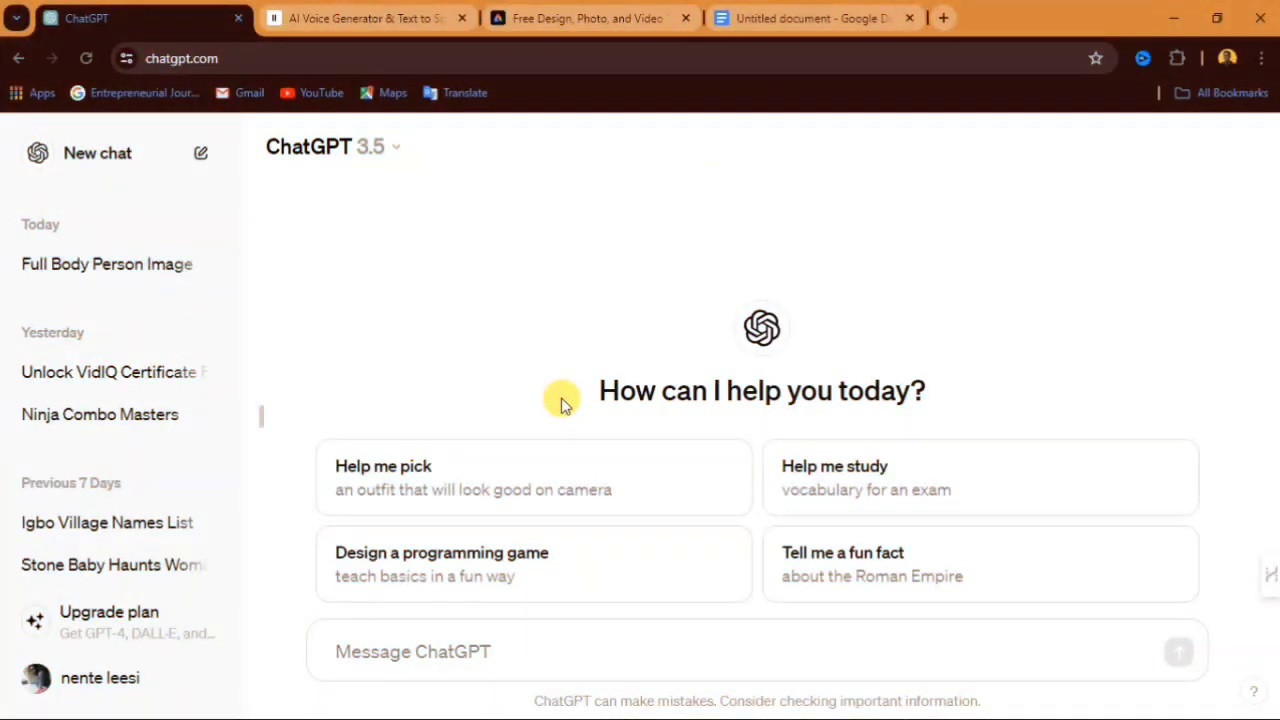
Step: Ask ChatGPT for five short relationship tips for ladies and select the whole reply
click(412, 650)
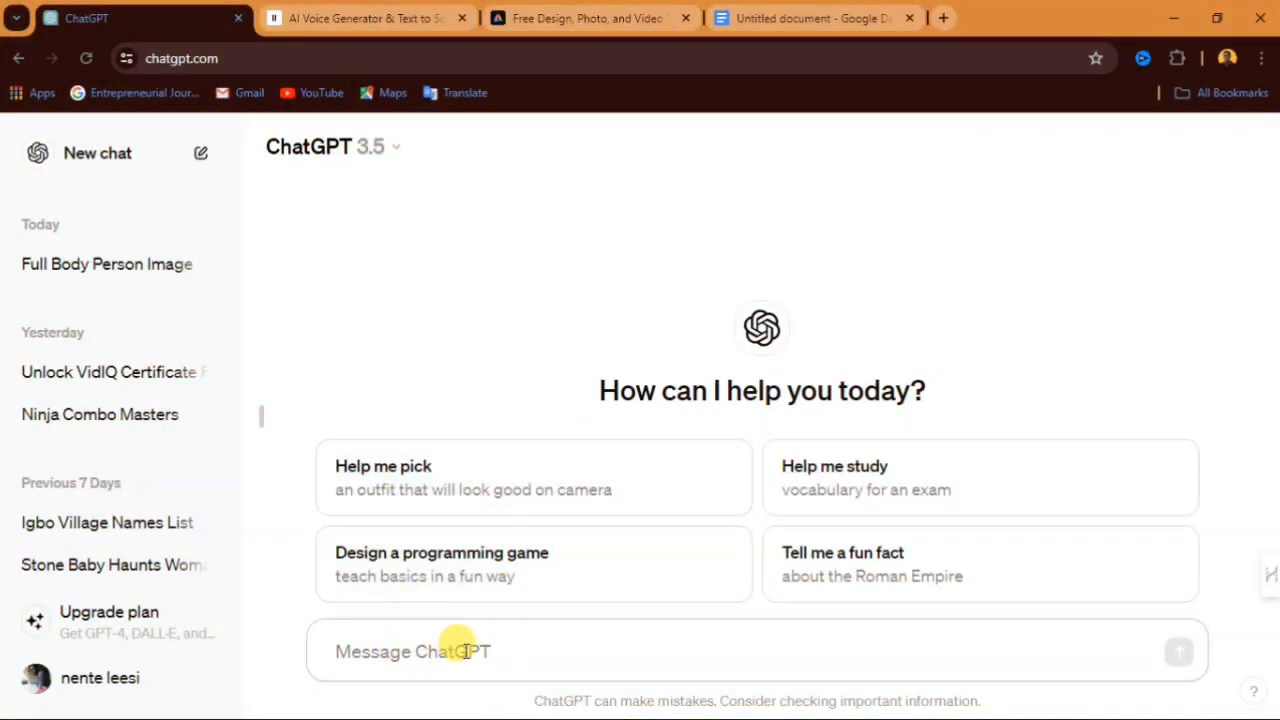
text(give me 5 relatioship tips for ladies, it should be short)
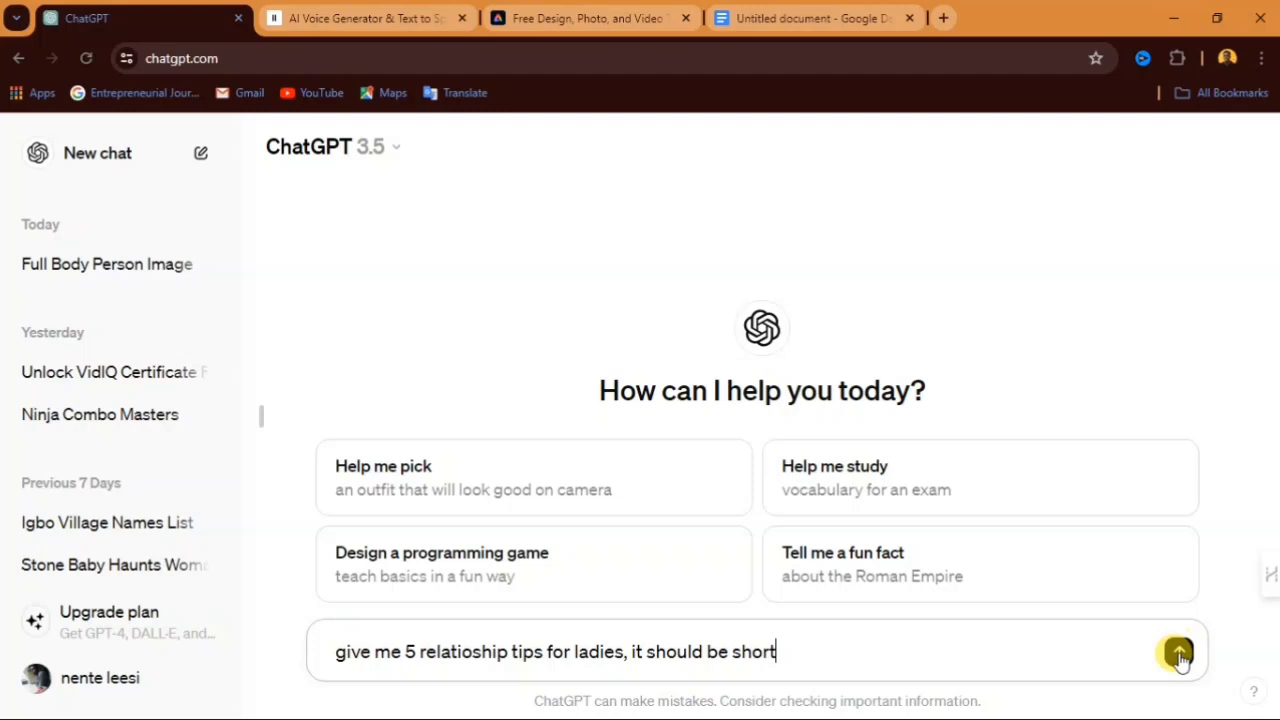
key(Return)
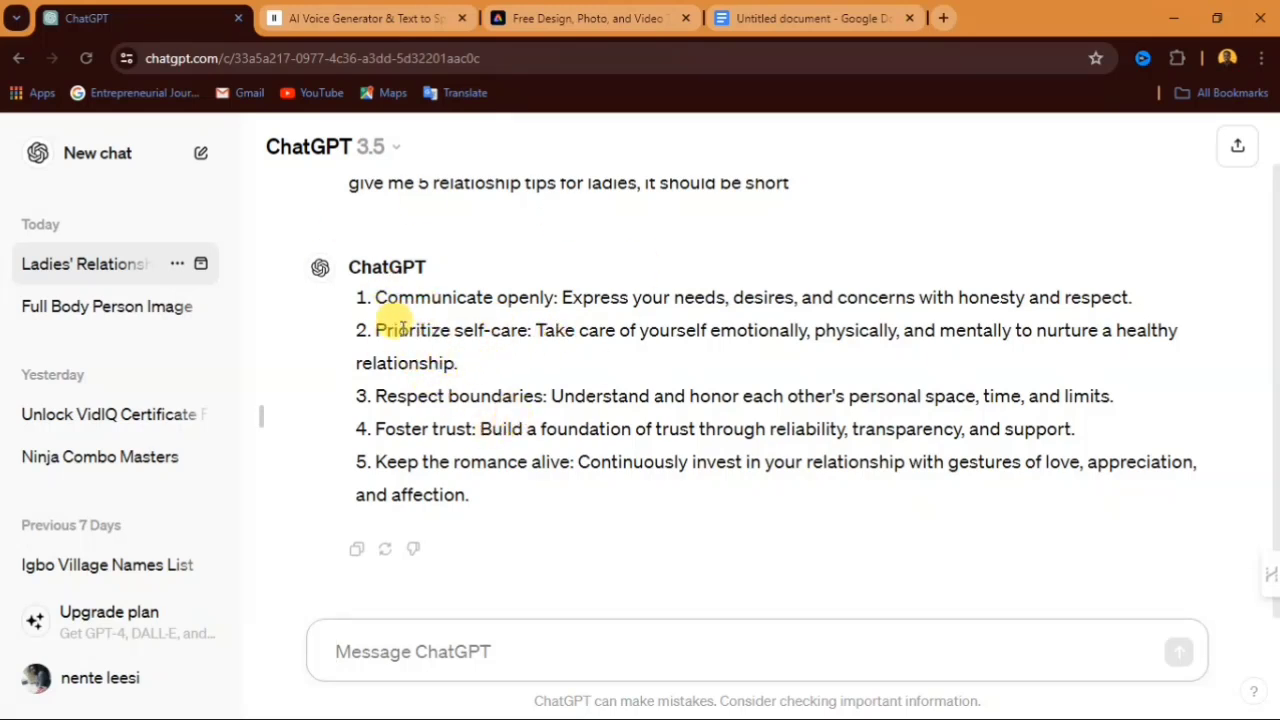
drag(467, 317, 400, 316)
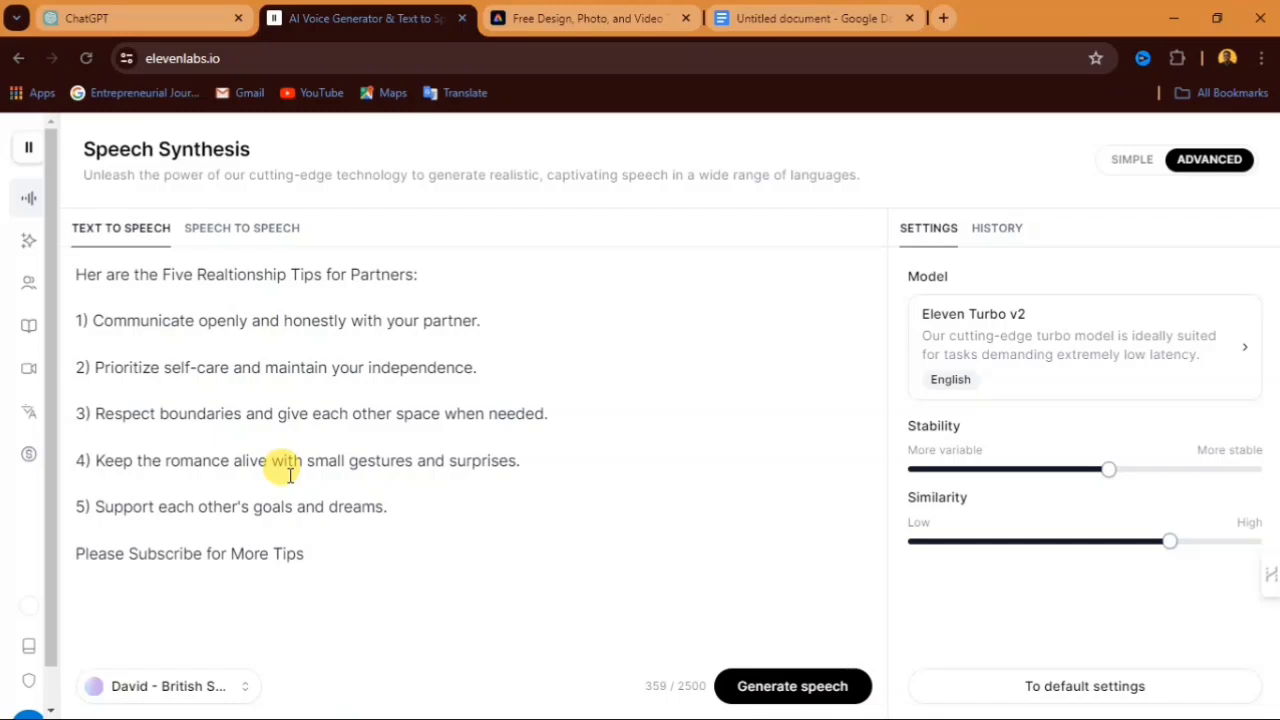
Step: Keep the David British Storyteller voice and generate speech from the tips script
click(246, 686)
mouse_move(140, 410)
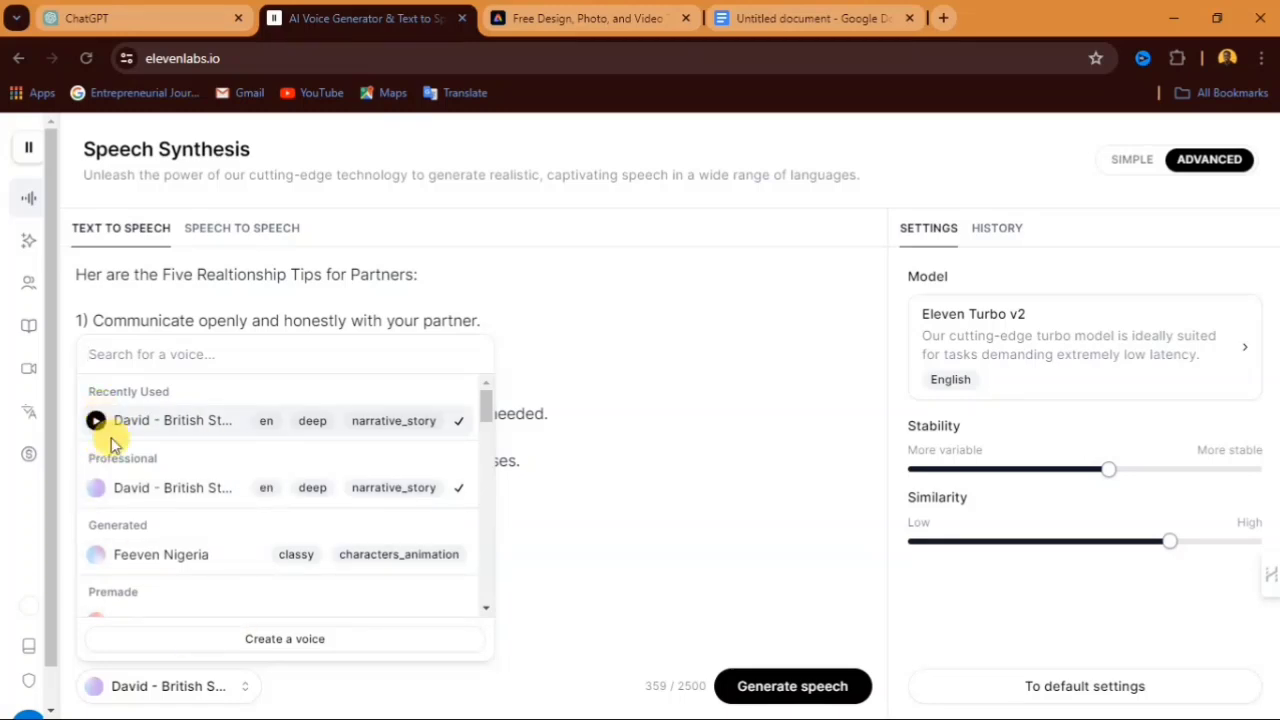
click(250, 688)
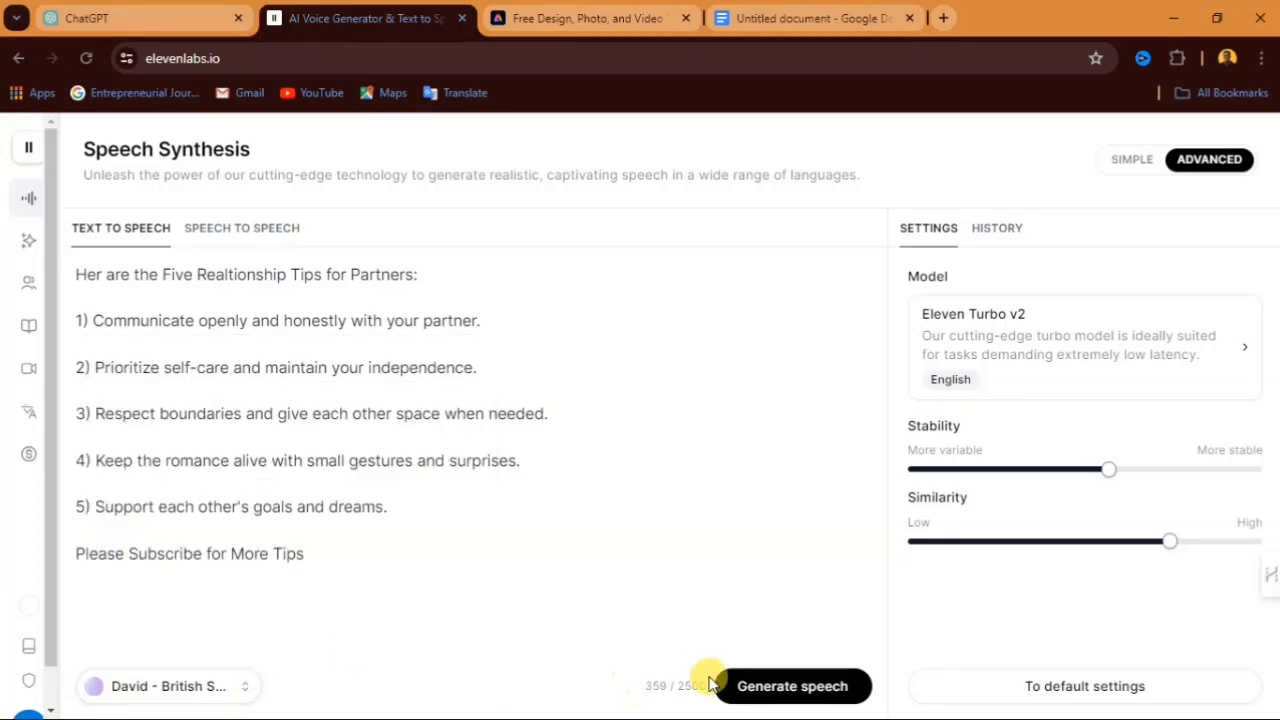
click(777, 690)
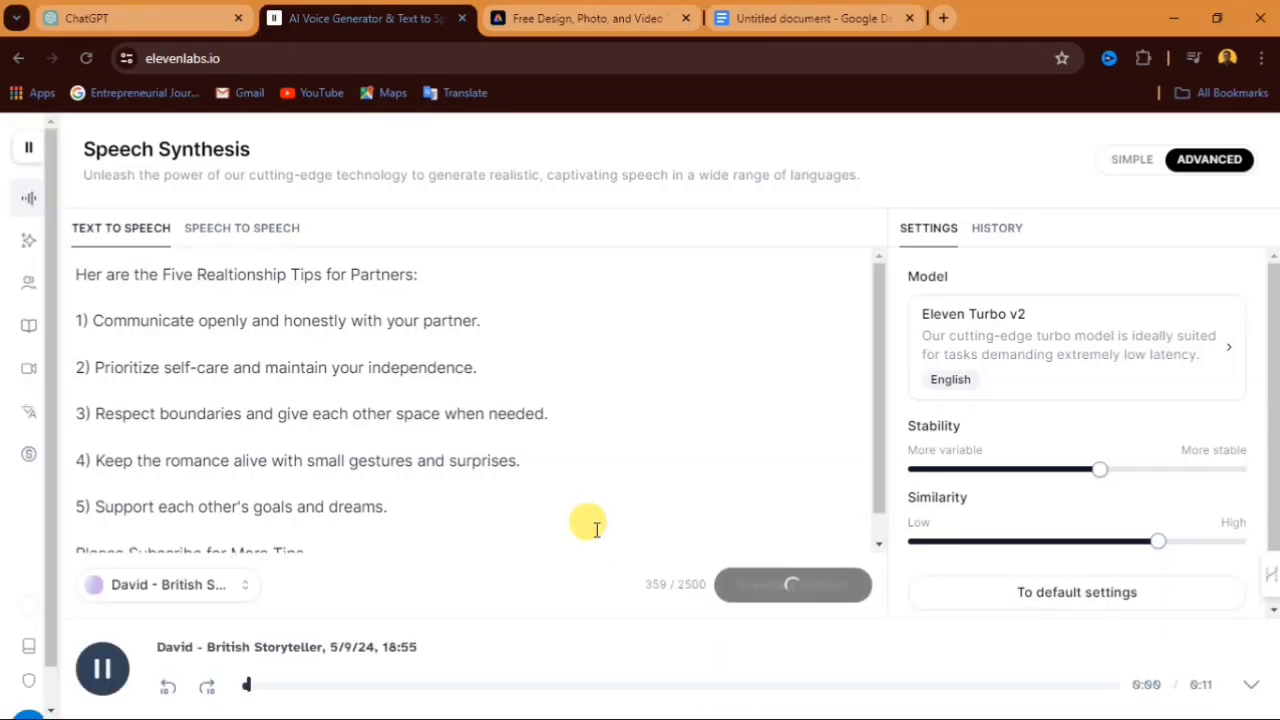
Step: Preview the 31-second narration and download it as an MP3
click(101, 669)
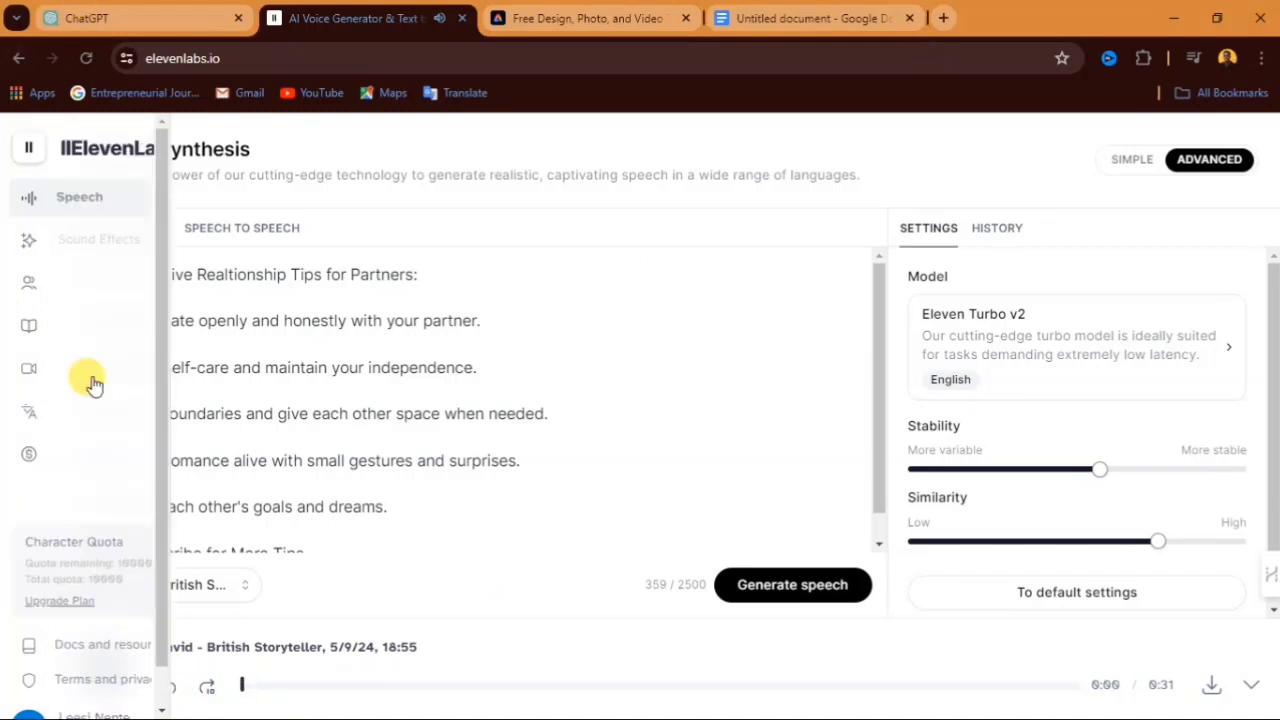
click(104, 670)
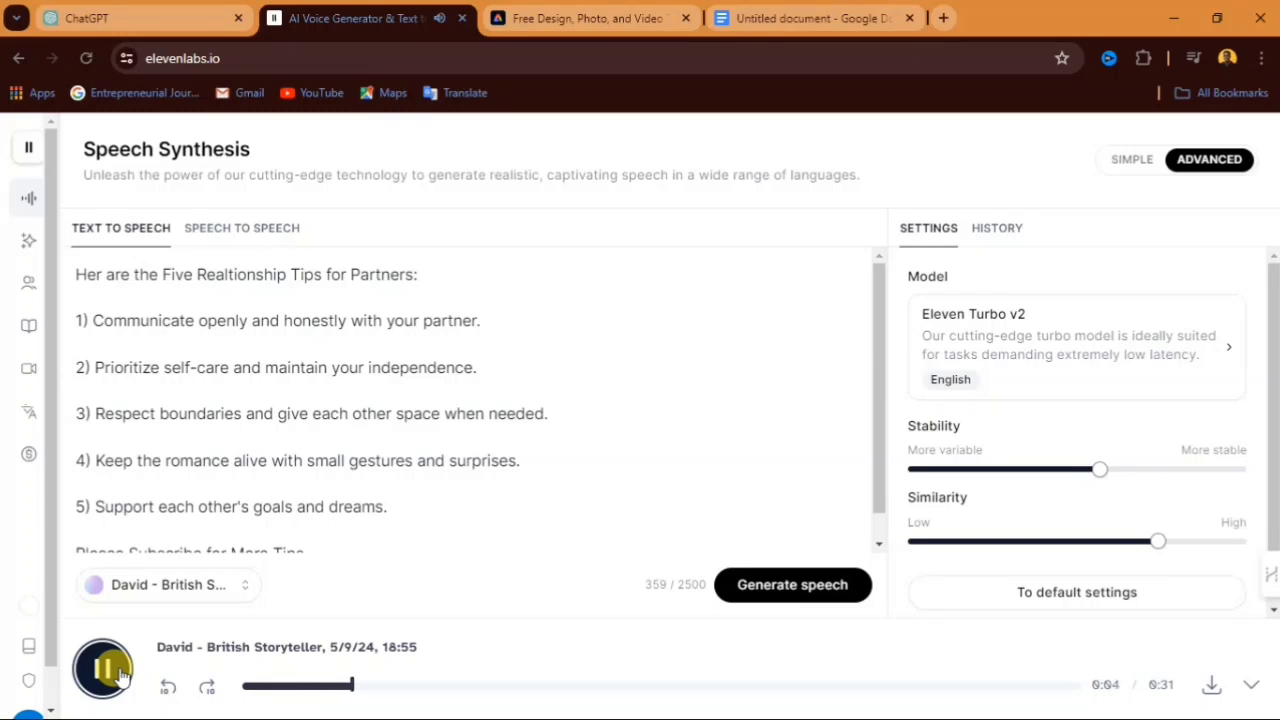
click(118, 674)
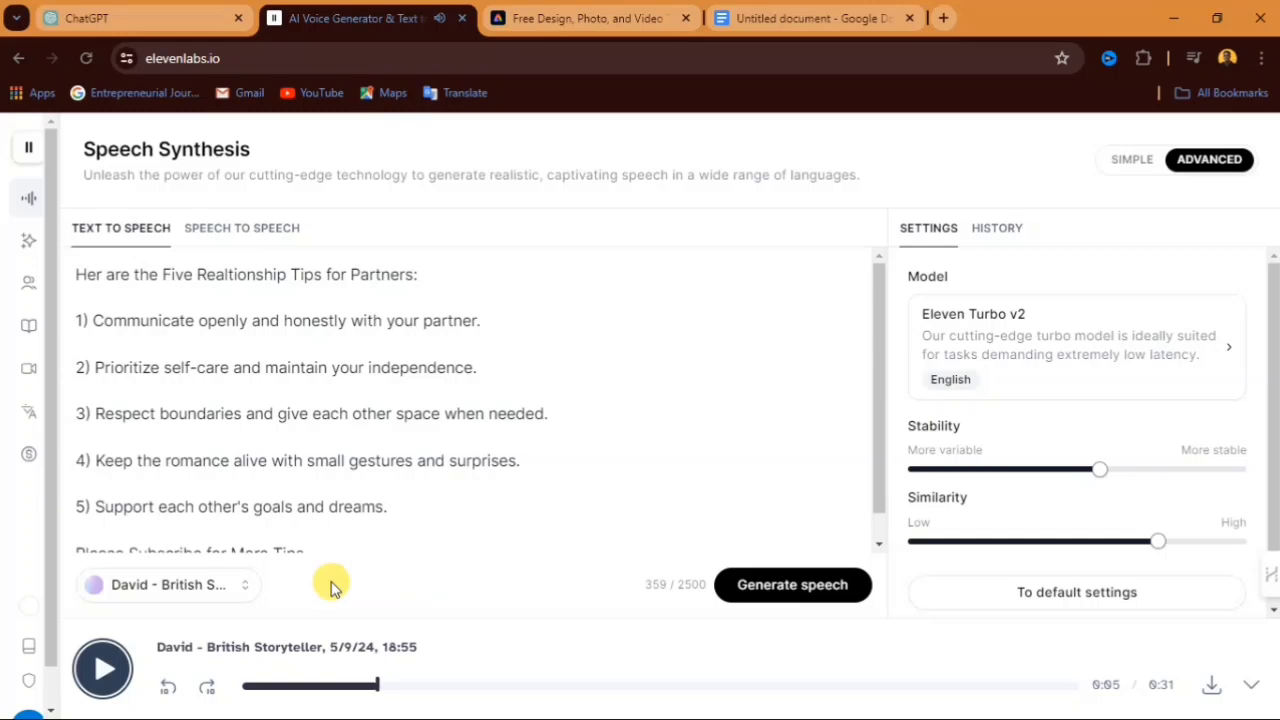
click(1214, 689)
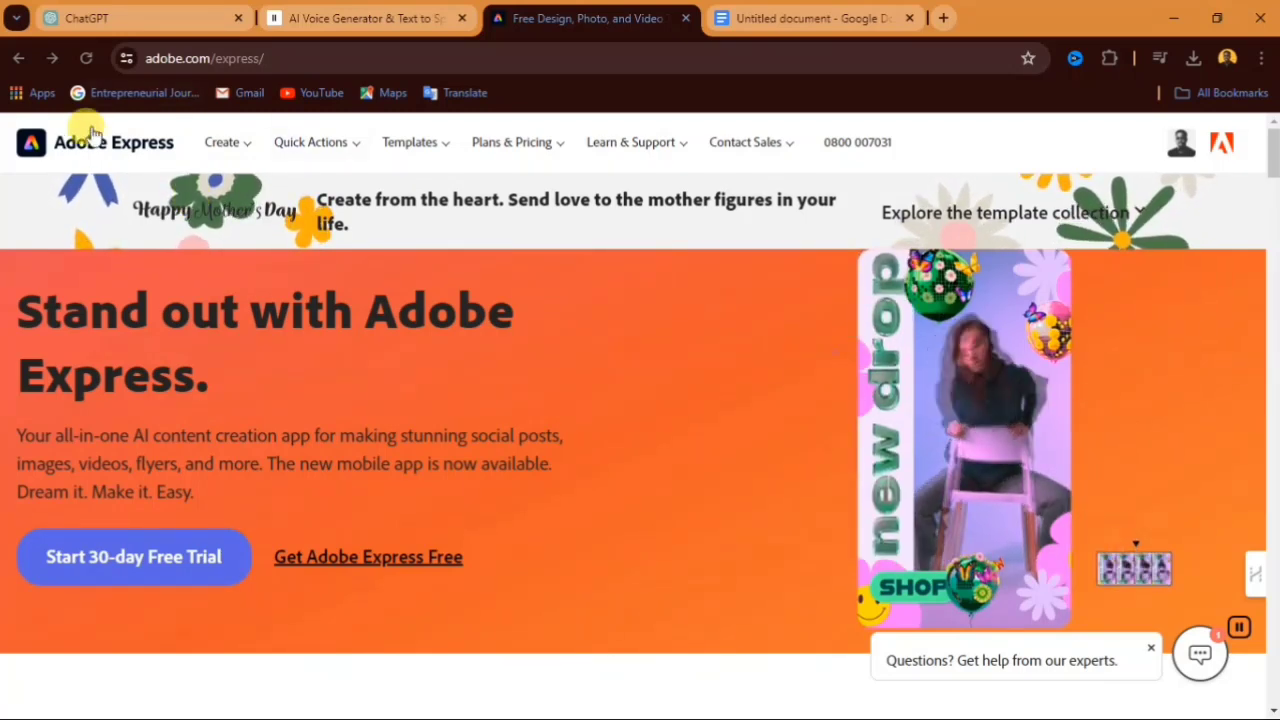
Step: Go to Quick Actions > Animate from Audio and start the tool
click(312, 142)
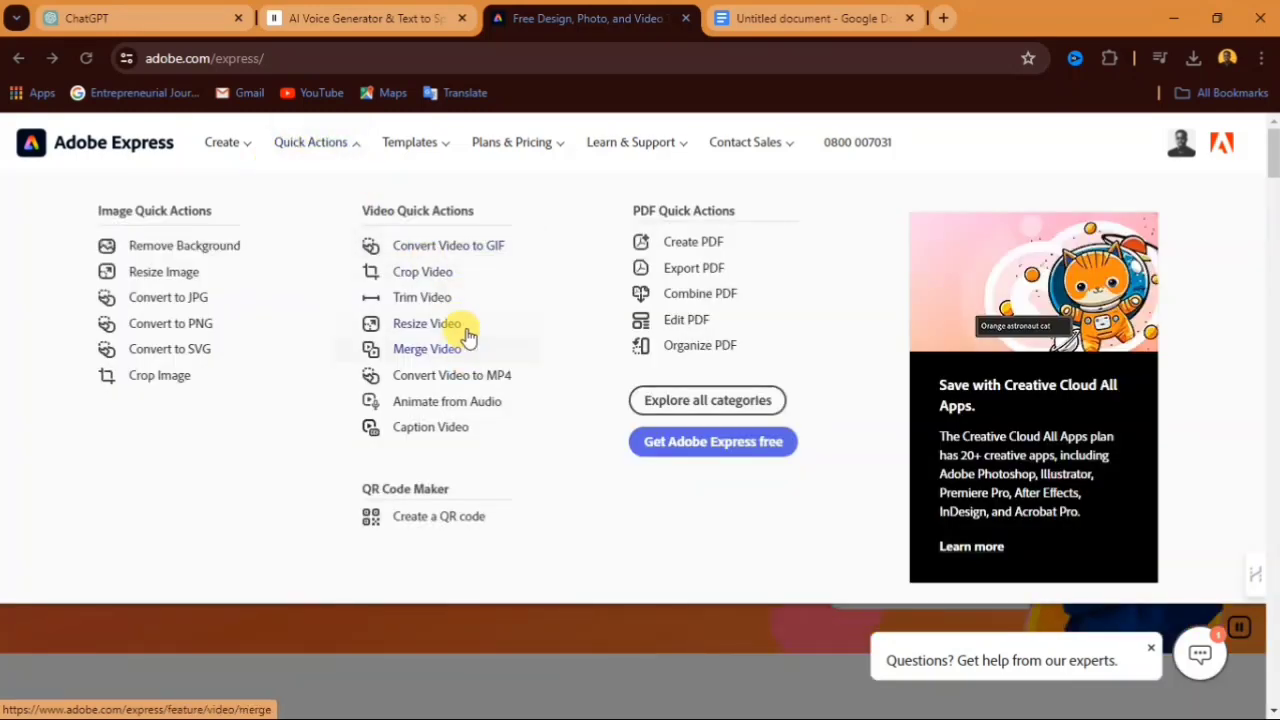
click(450, 405)
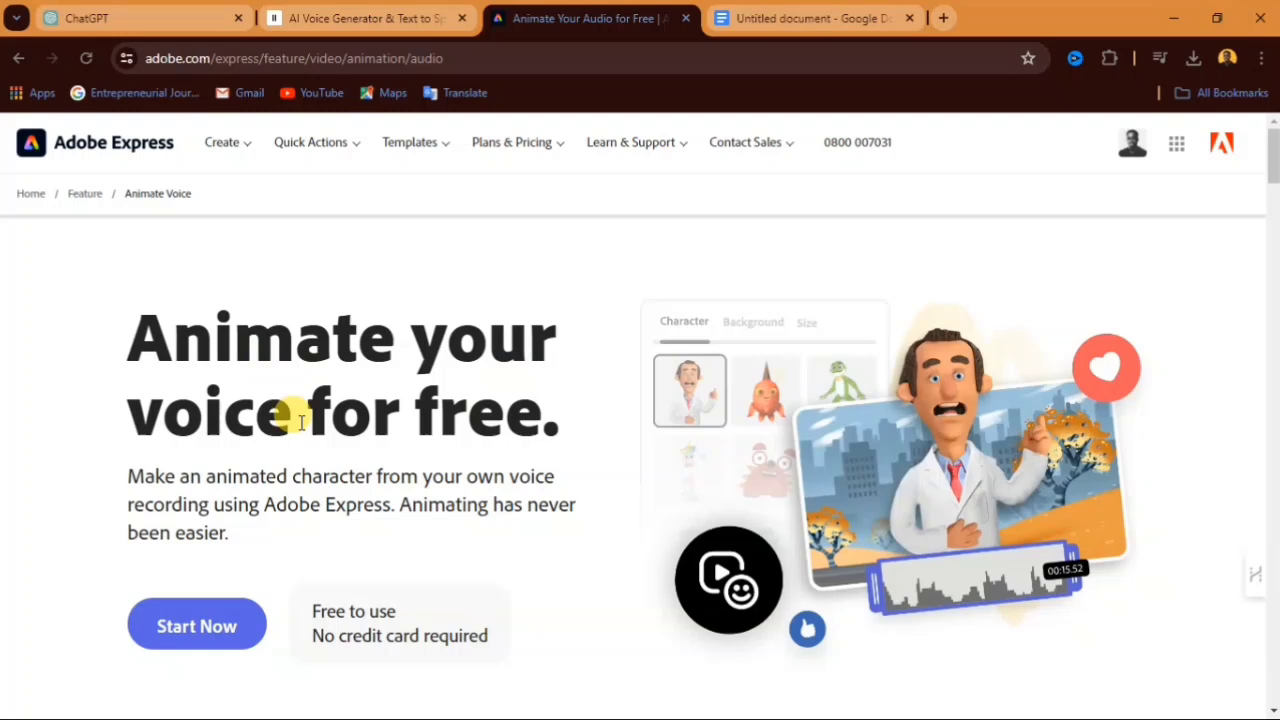
scroll(463, 428, down, 2)
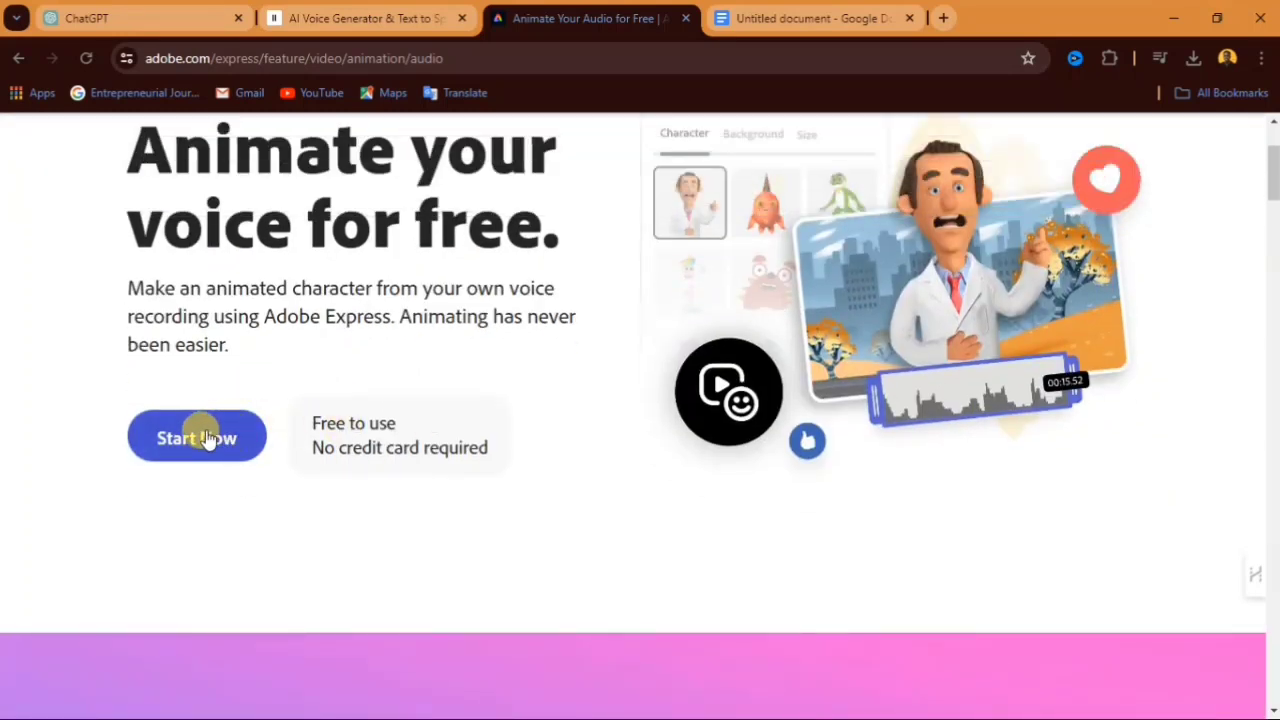
click(208, 440)
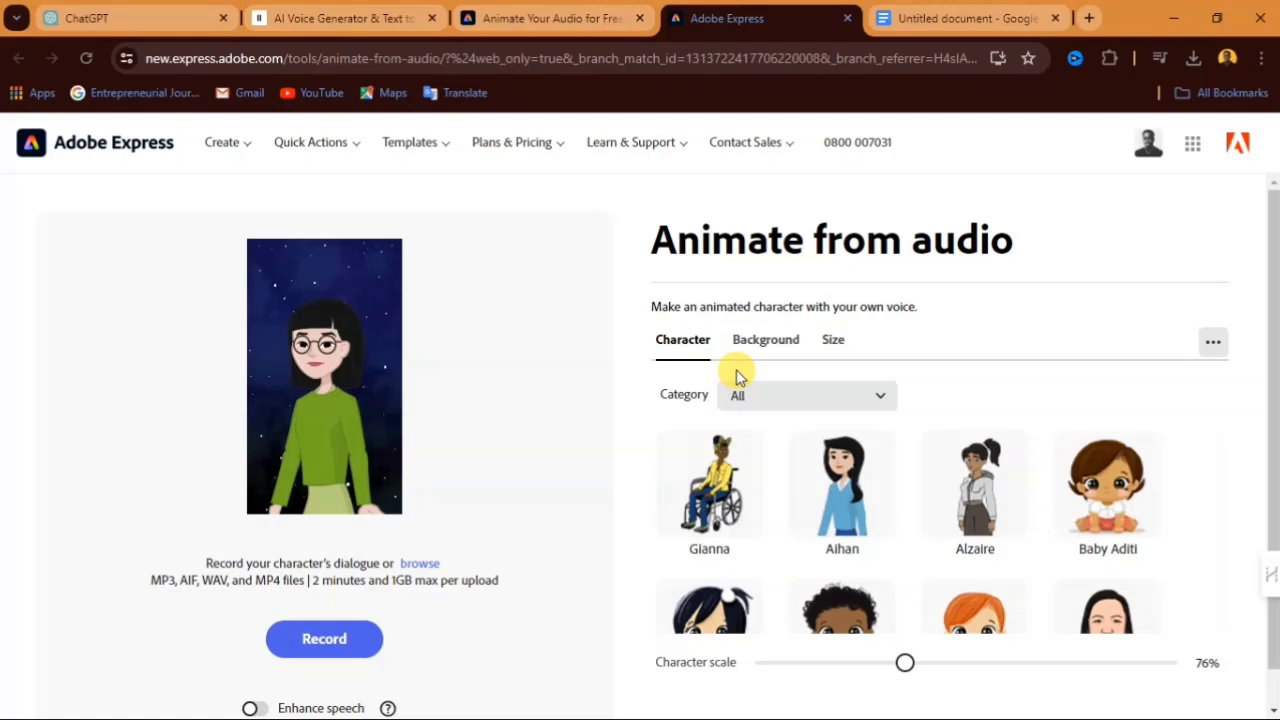
Step: Try Sanjay and Sion from the character grid, then settle on Alex on the orange sofa
click(680, 339)
scroll(752, 495, down, 4)
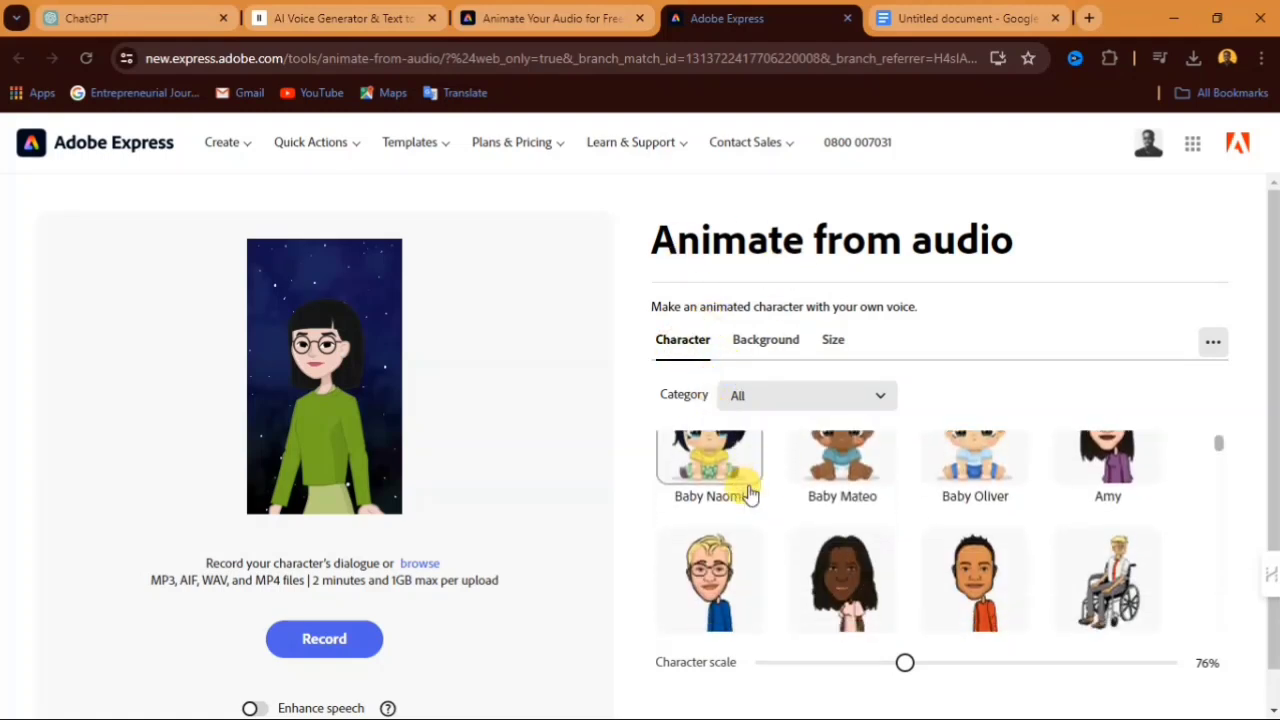
scroll(755, 505, down, 5)
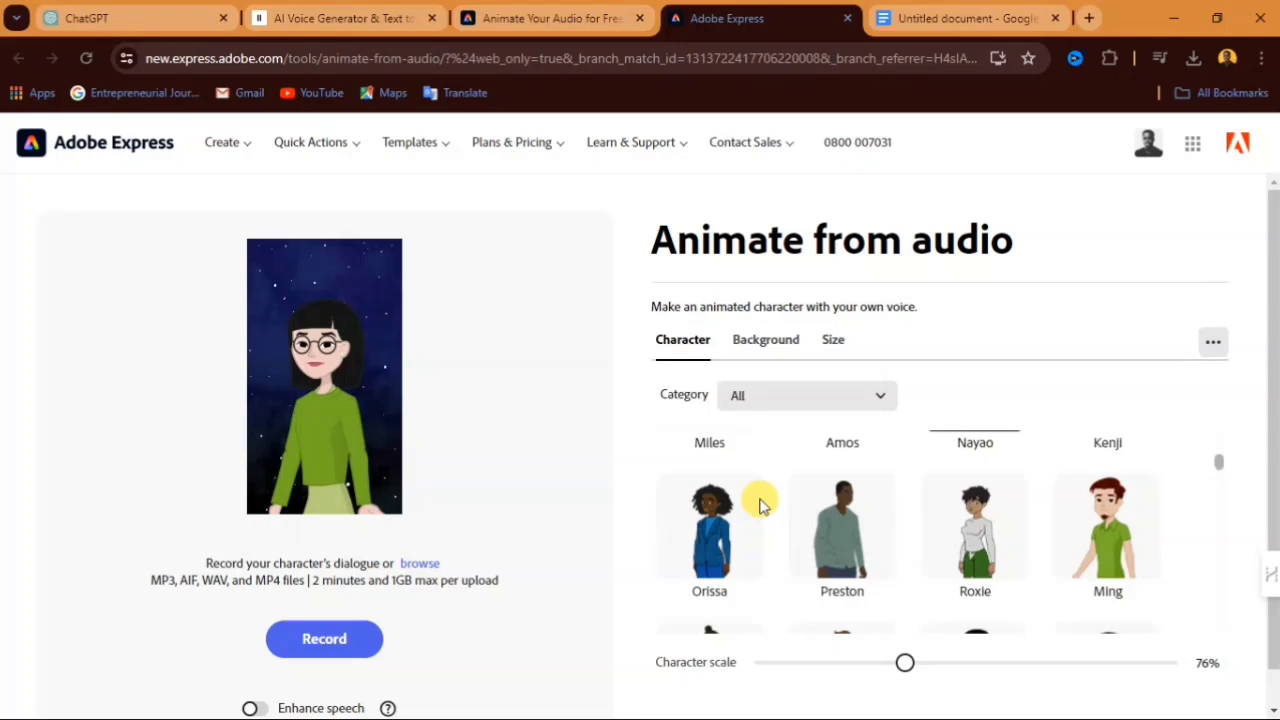
click(950, 538)
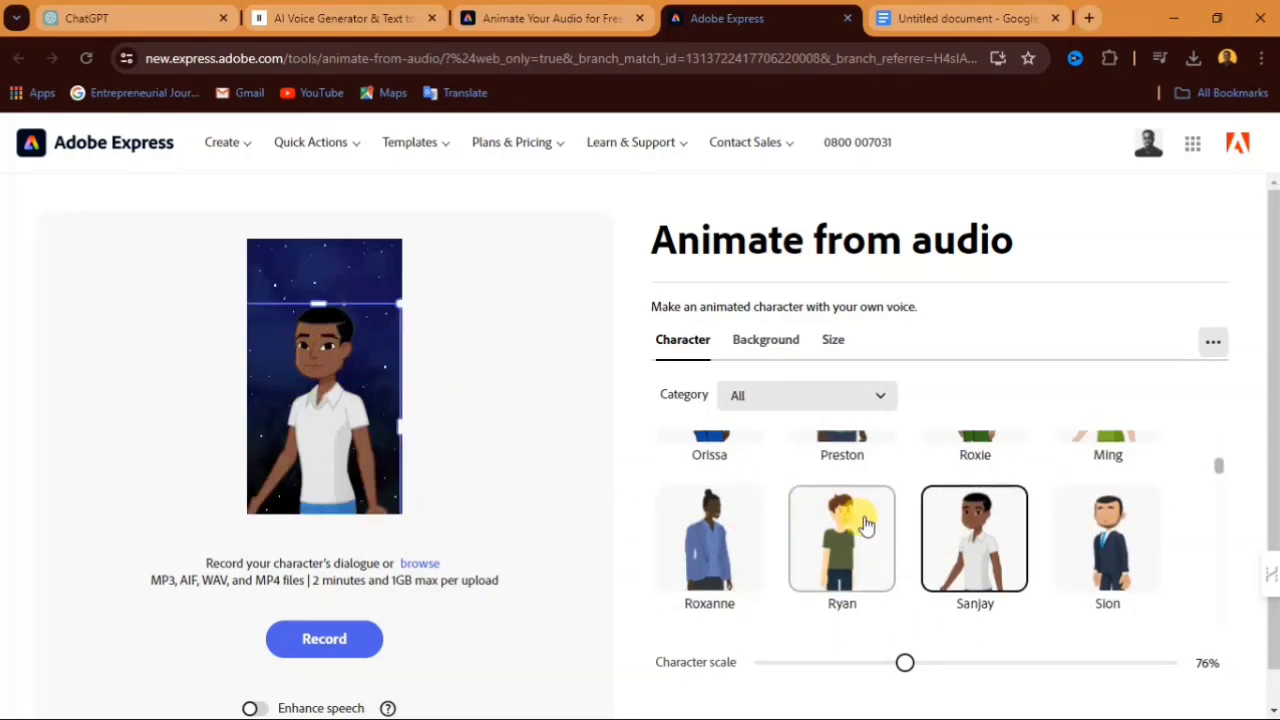
scroll(863, 523, down, 4)
scroll(880, 523, up, 3)
click(1100, 480)
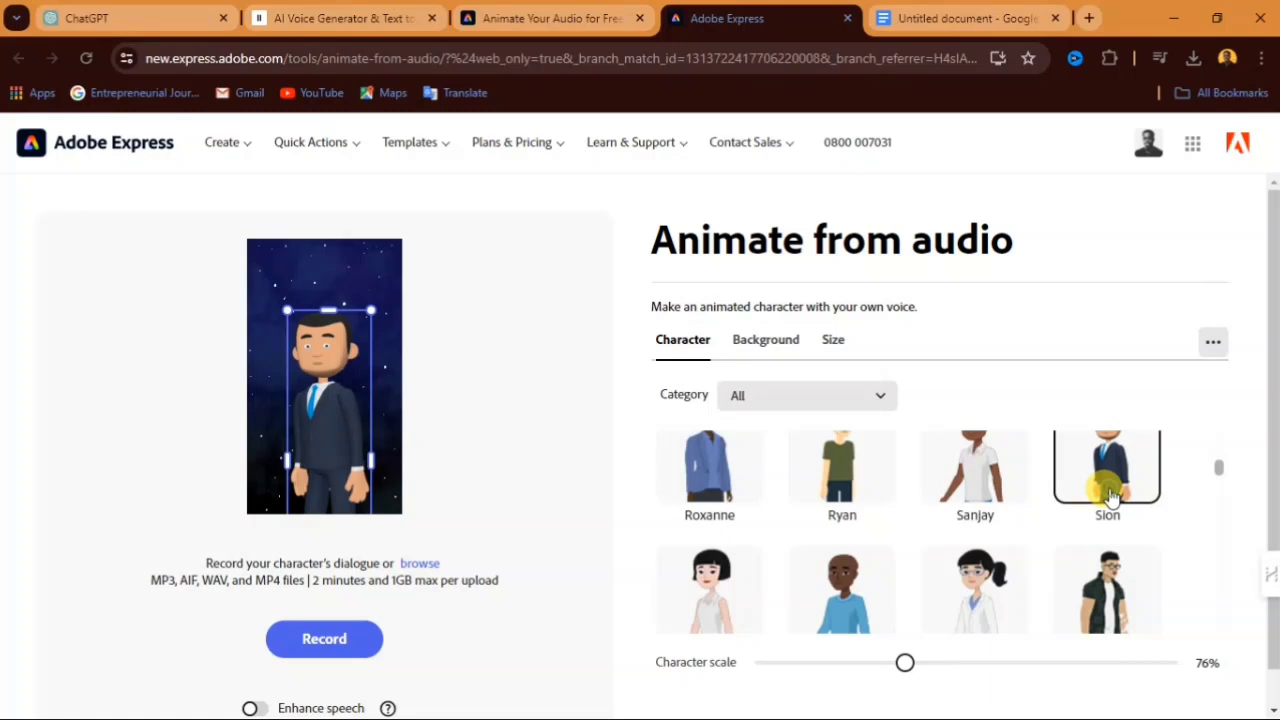
scroll(840, 560, down, 10)
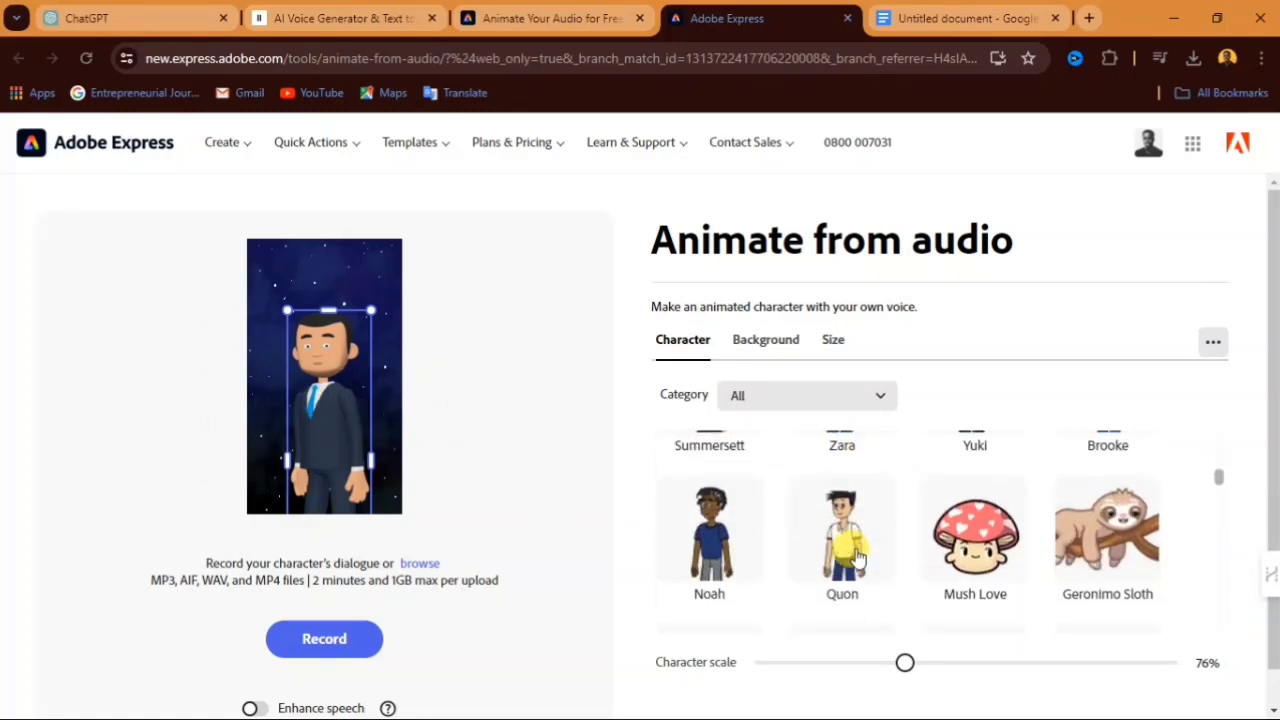
scroll(857, 557, down, 10)
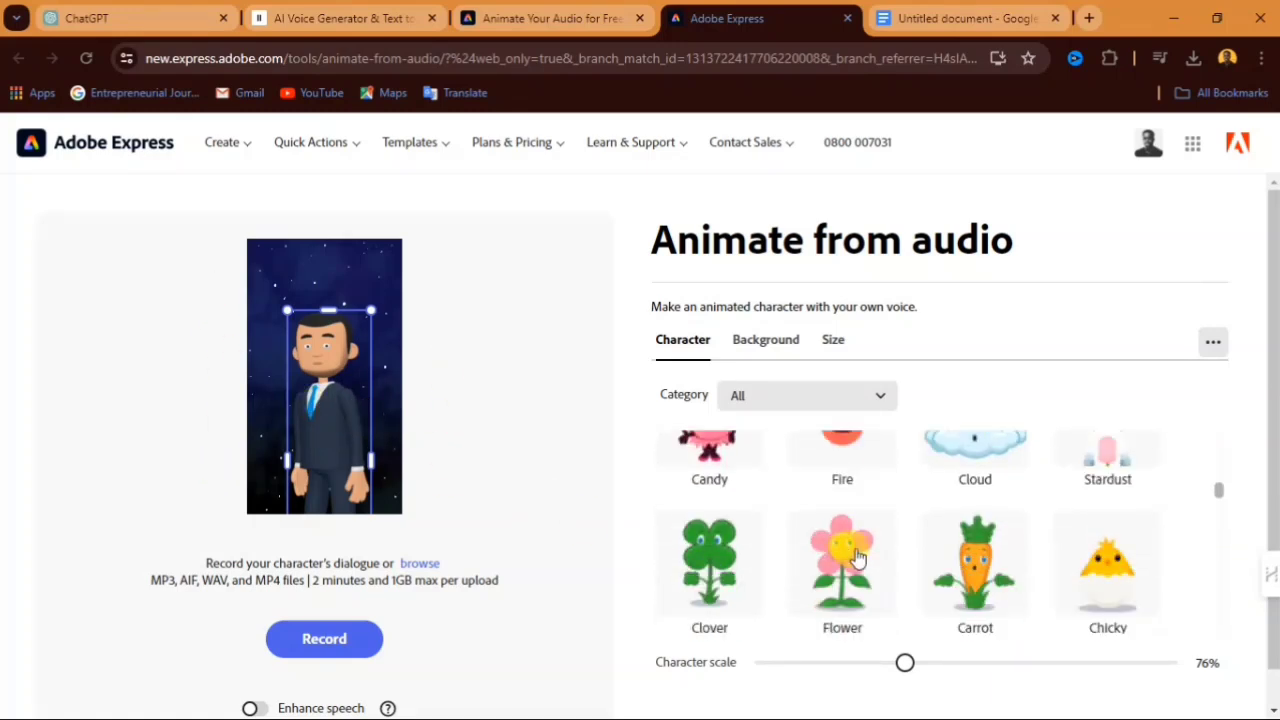
scroll(857, 557, up, 2)
click(1107, 505)
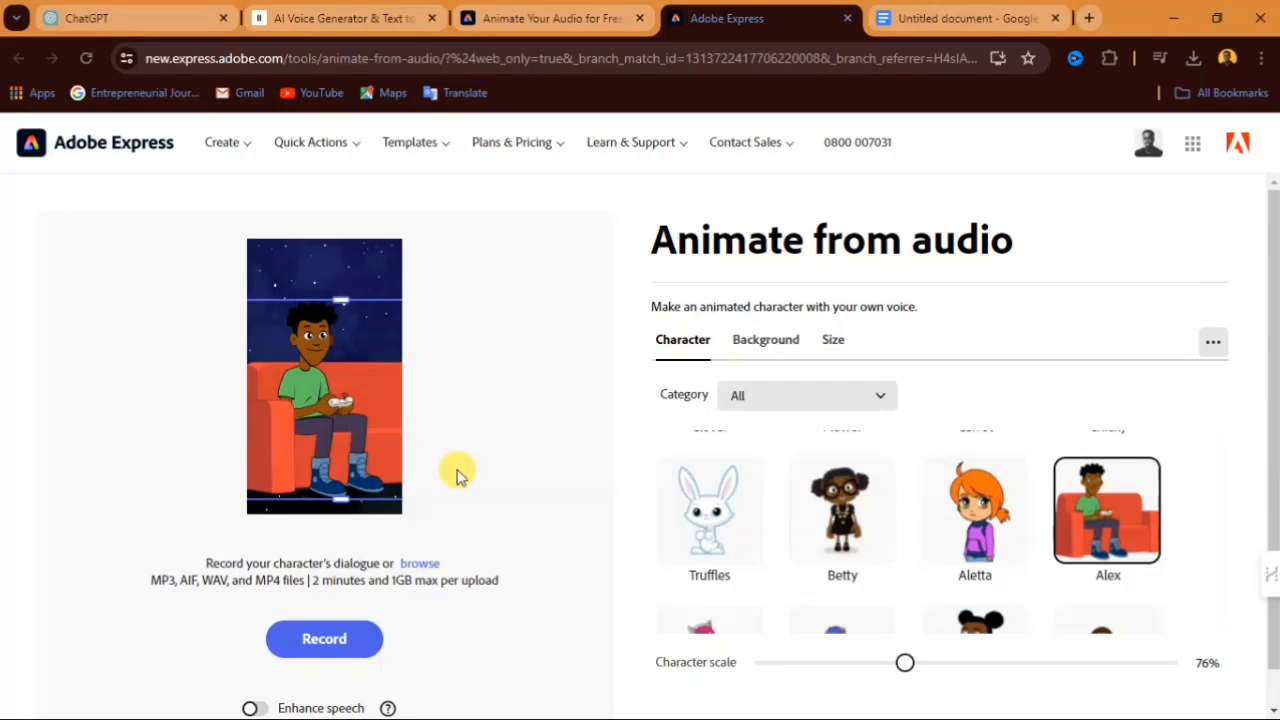
Step: Swap the starry backdrop for a plain light grey custom colour background
click(765, 342)
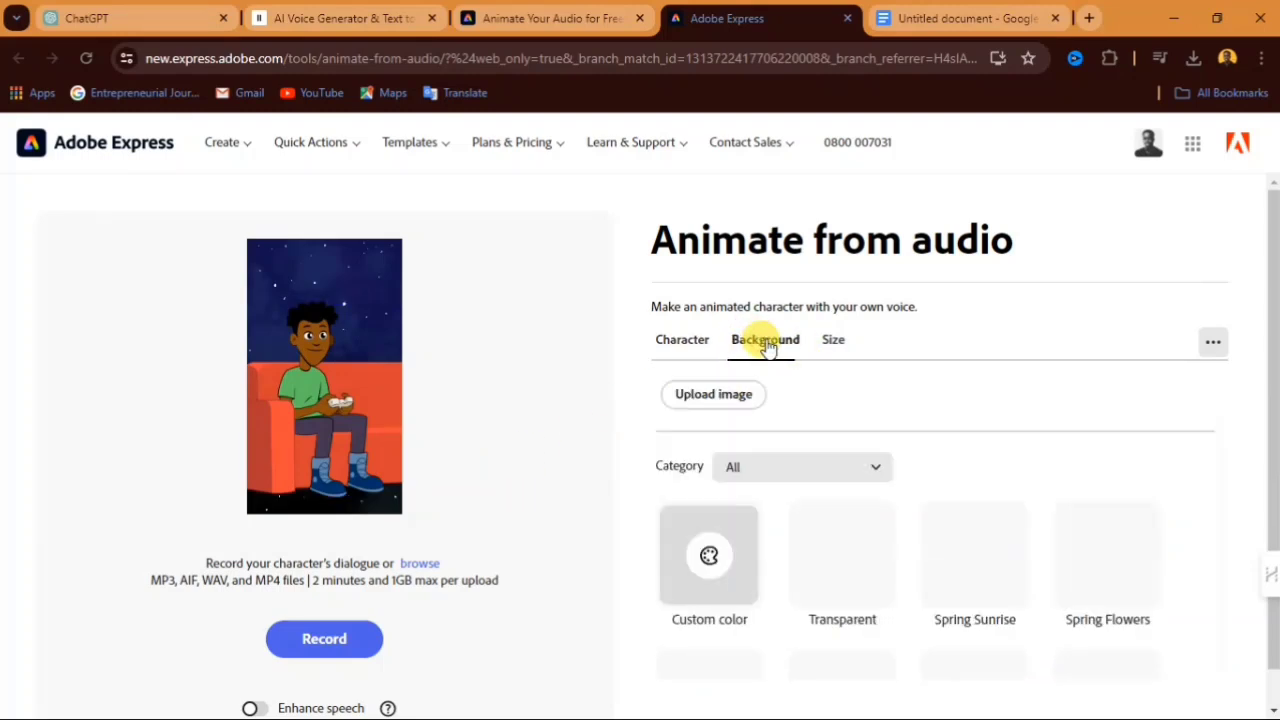
click(712, 580)
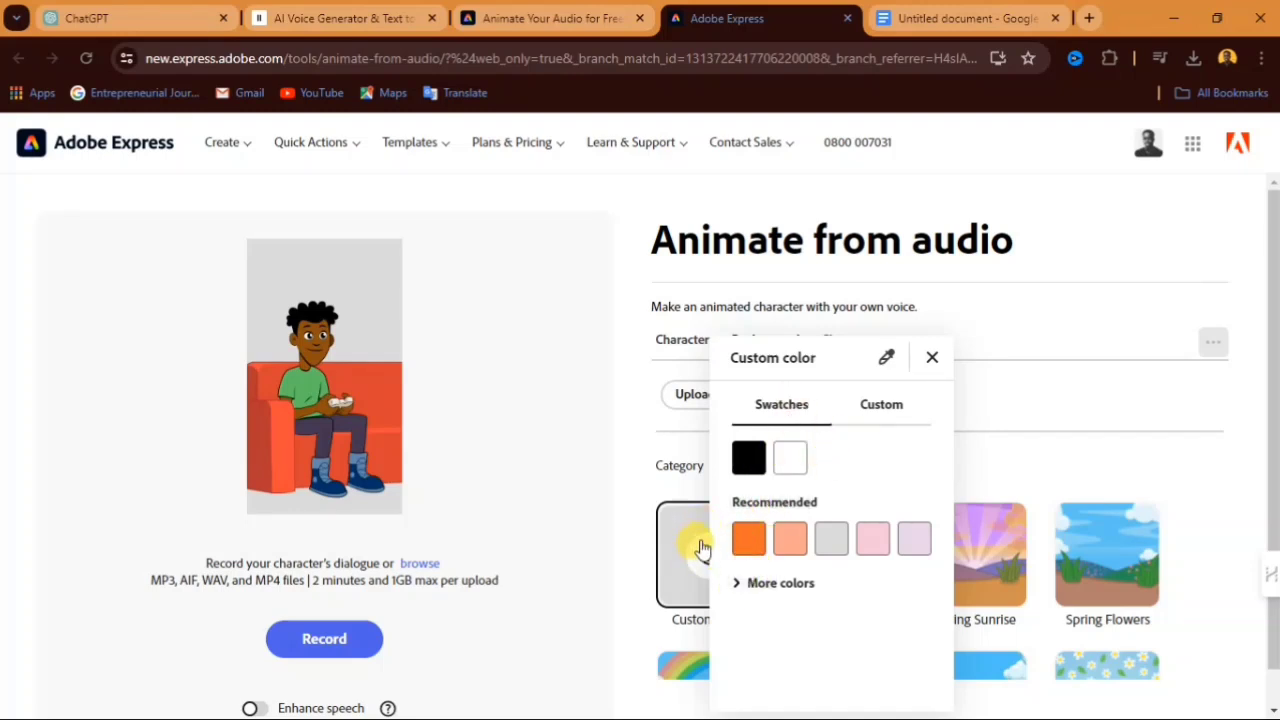
click(641, 468)
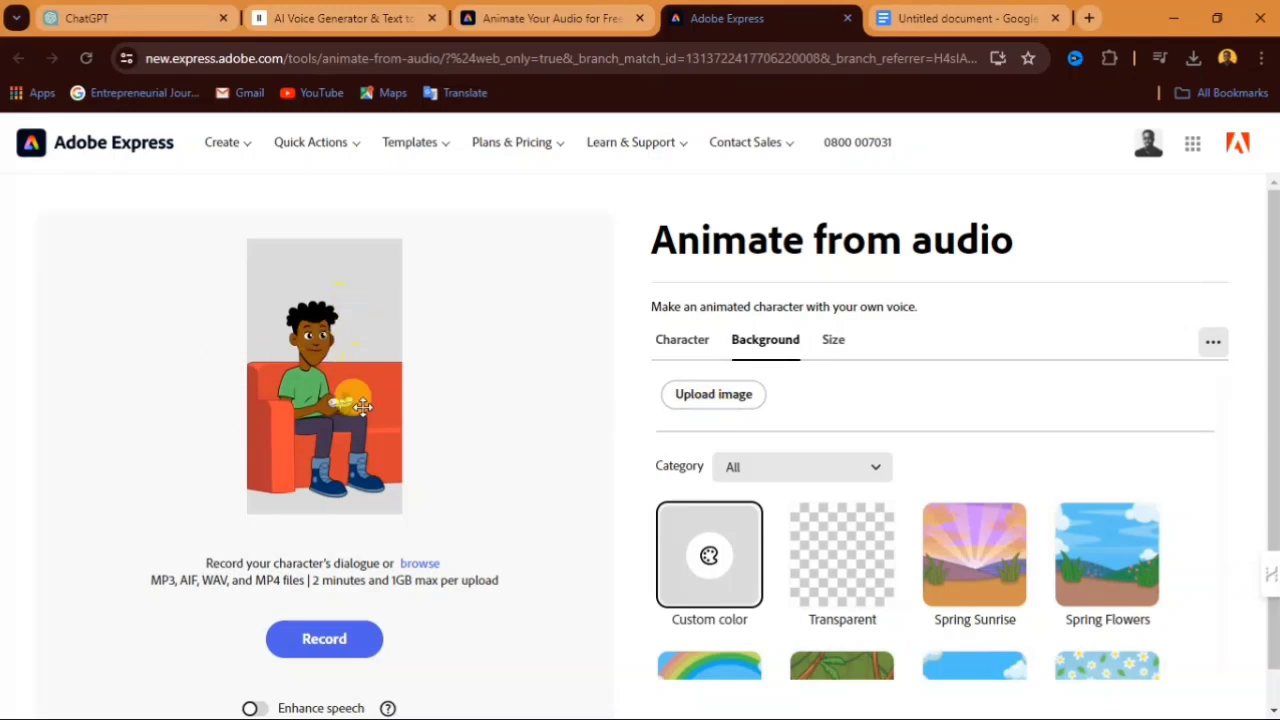
Step: Resize the video for TikTok at 9:16 (1080 x 1920) and switch on Enhance speech
click(836, 345)
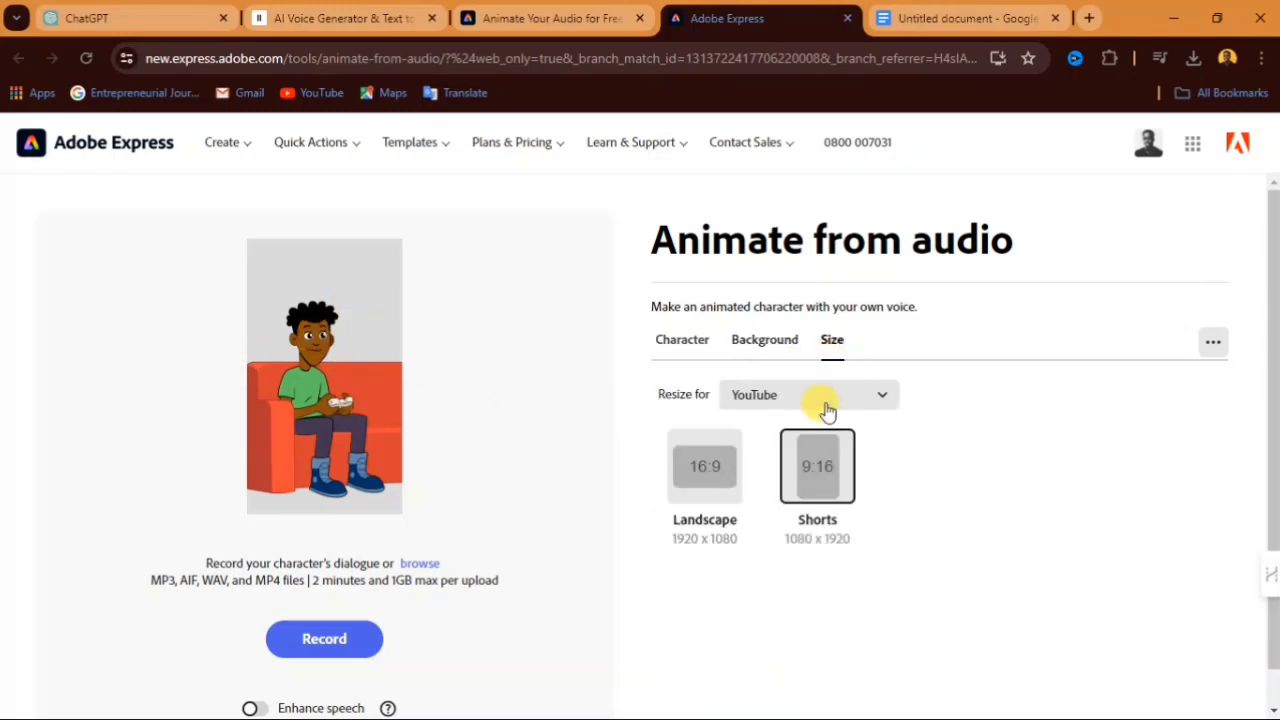
click(721, 469)
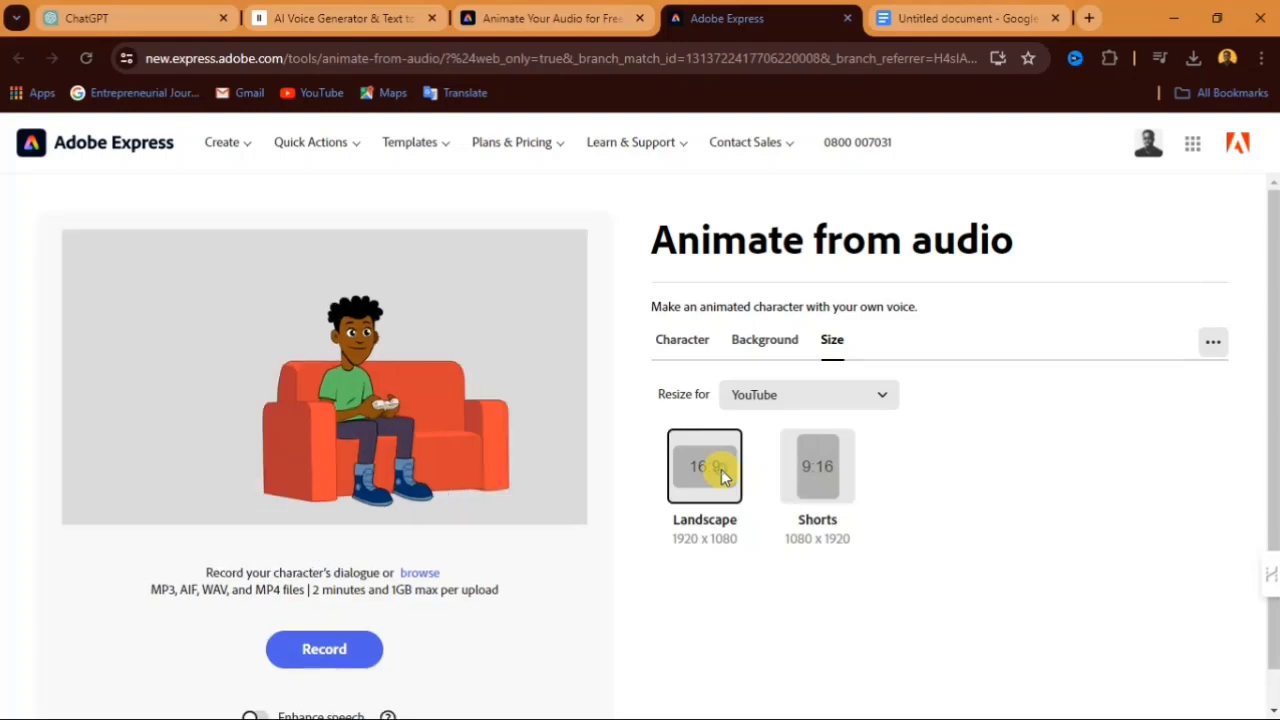
click(836, 478)
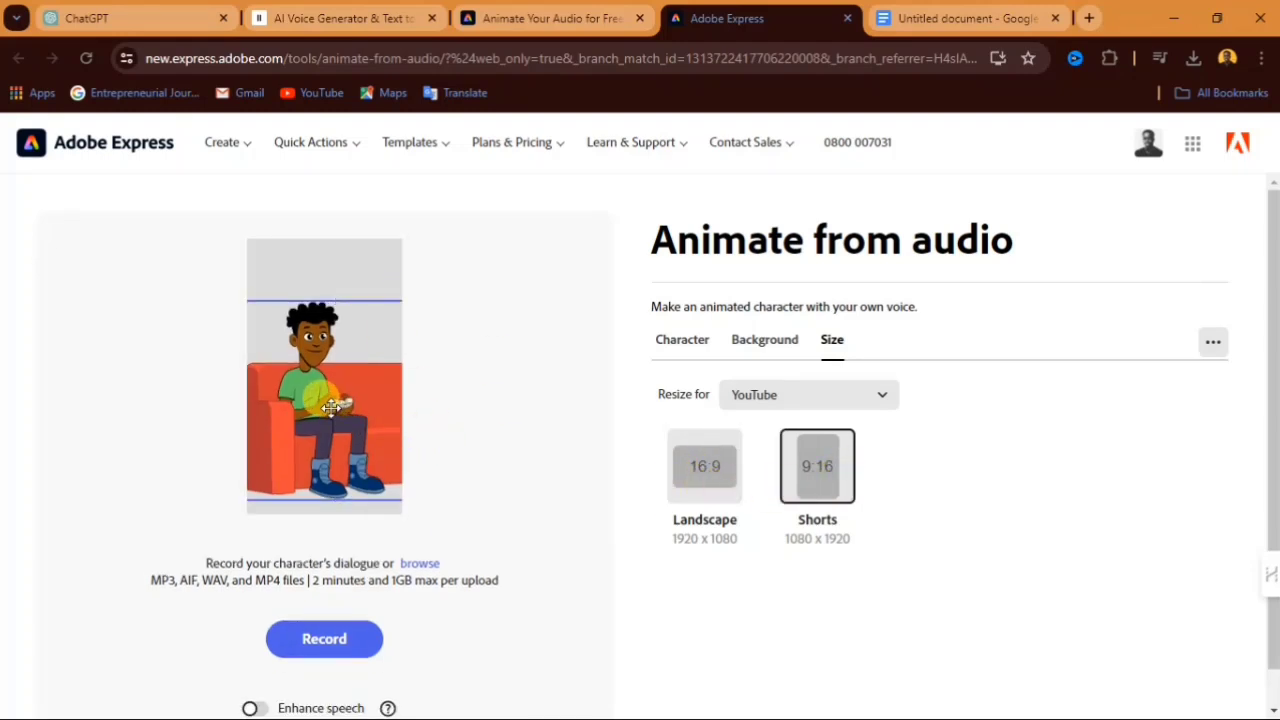
click(800, 396)
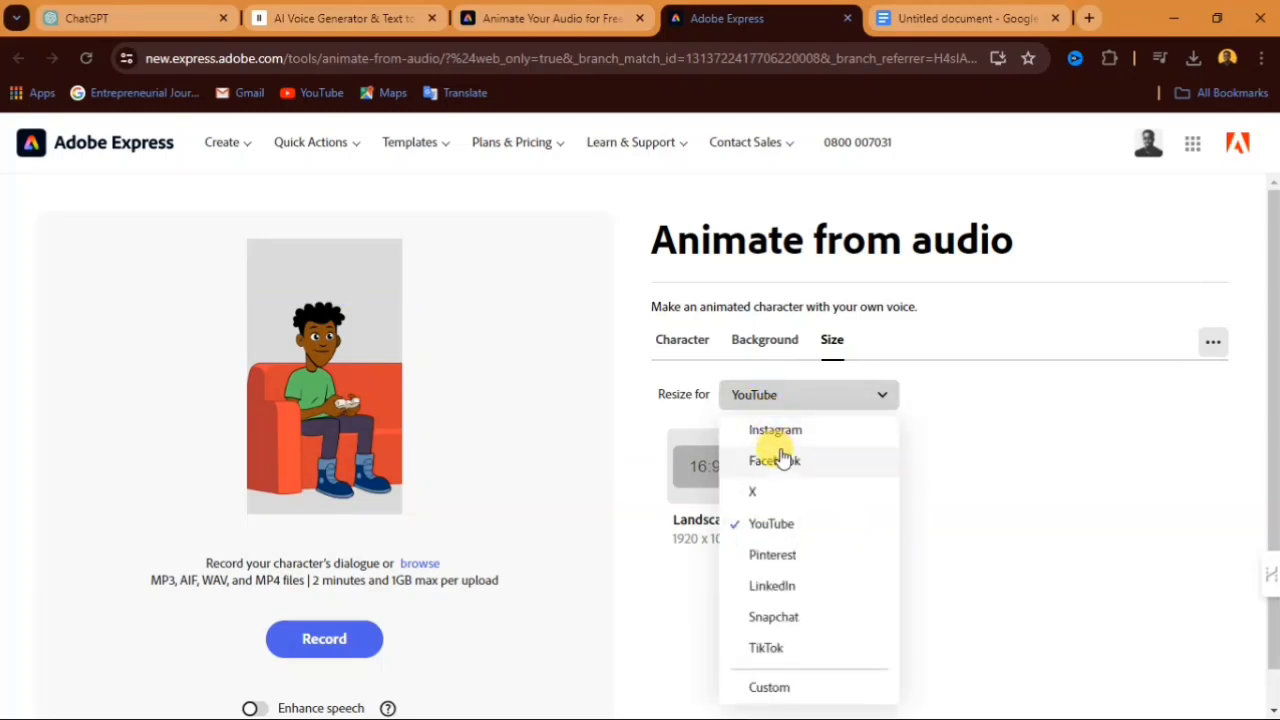
click(768, 648)
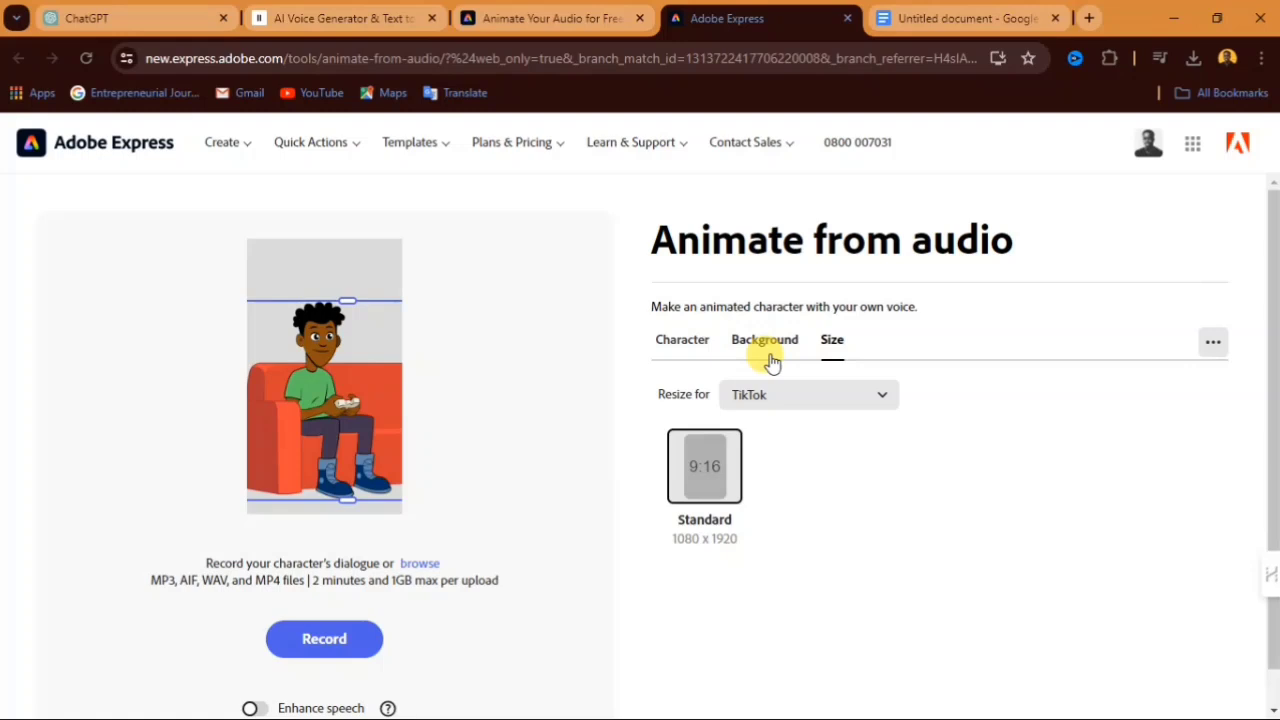
scroll(430, 458, down, 1)
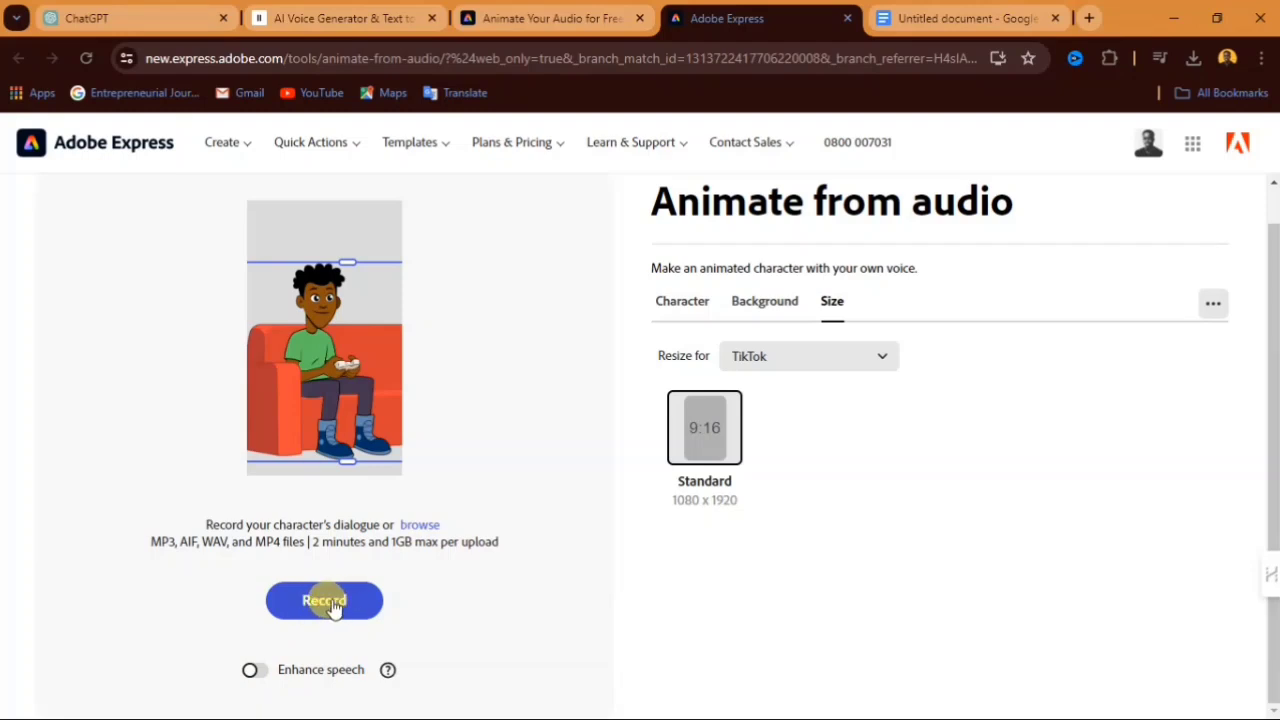
click(256, 674)
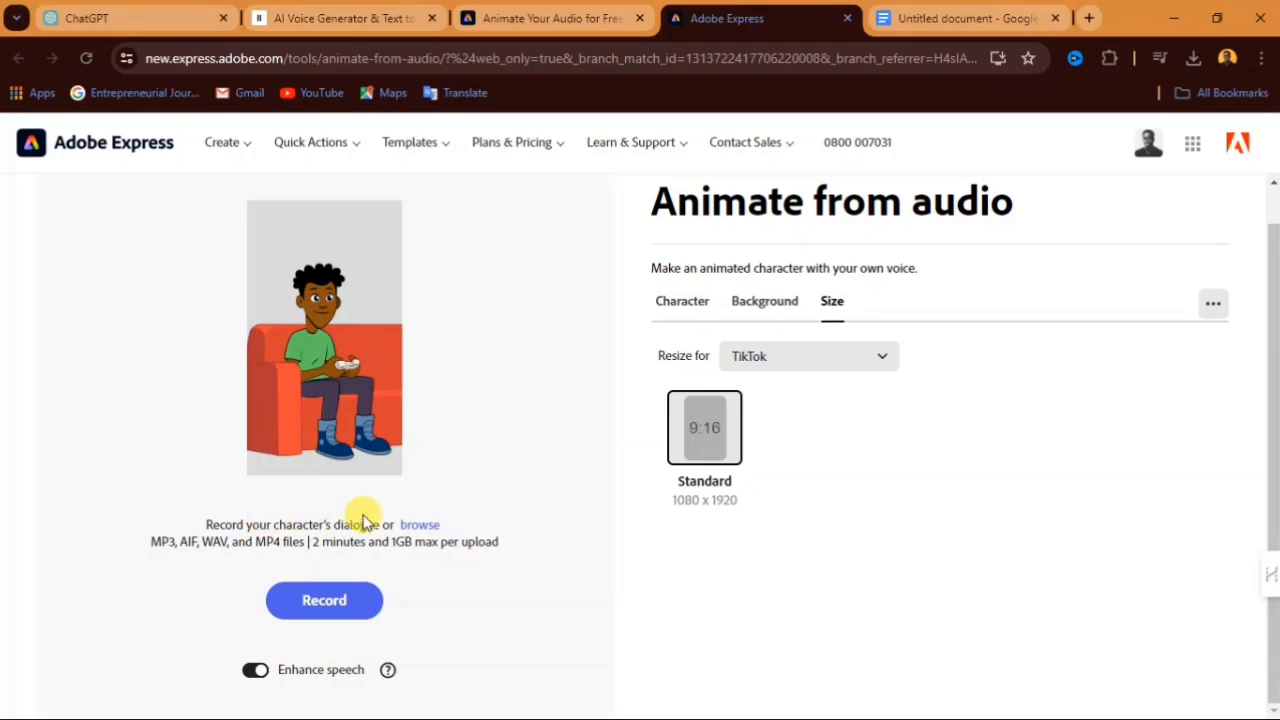
Step: Upload the ElevenLabs voiceover from the Downloads folder to animate Alex
click(423, 530)
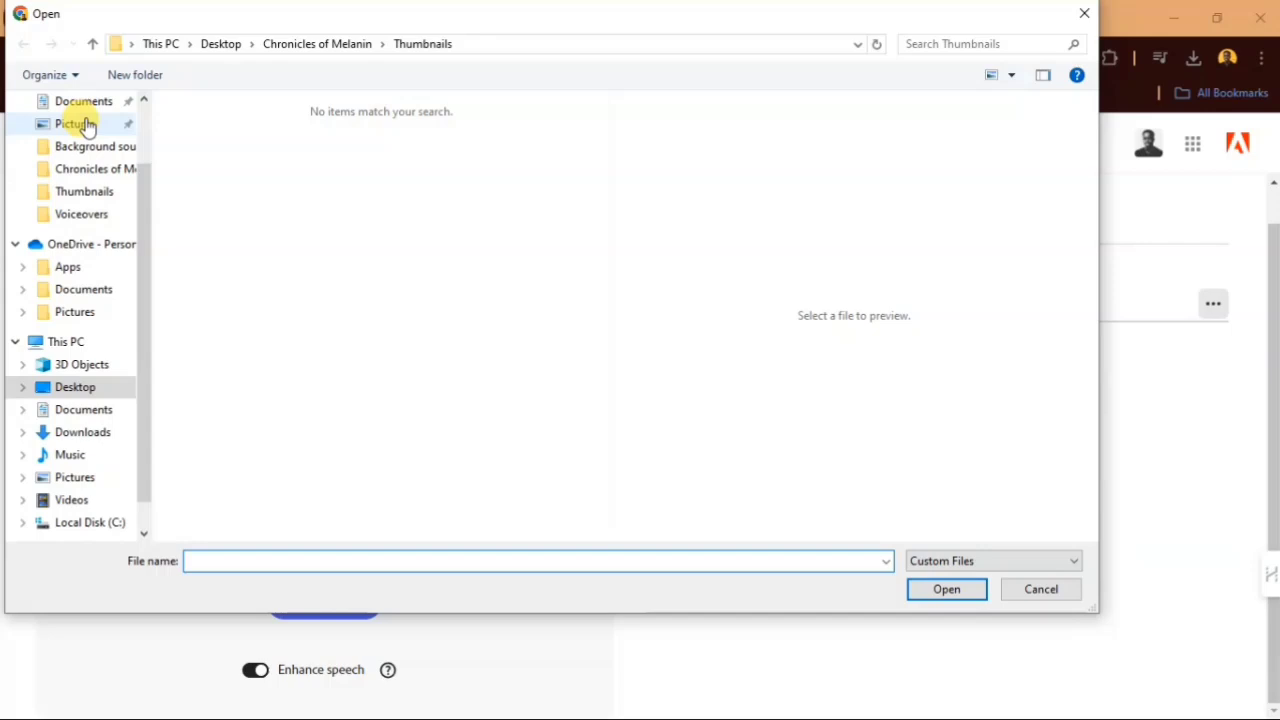
click(90, 435)
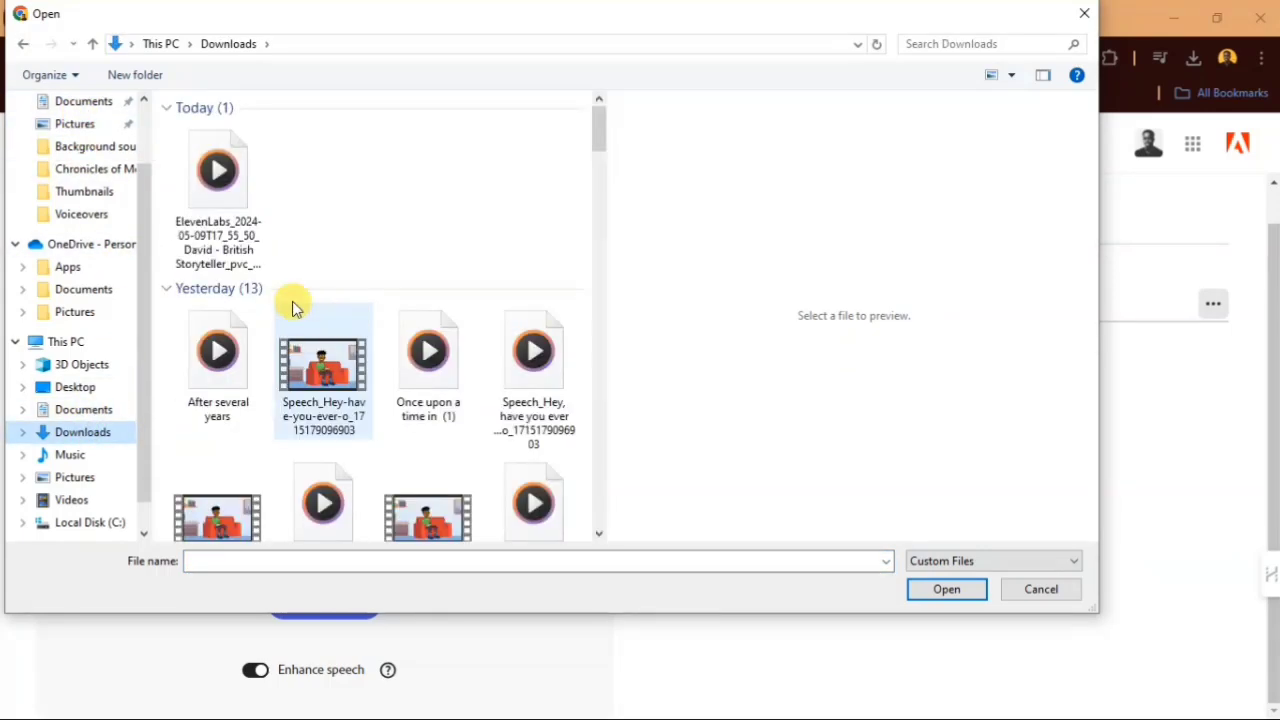
click(220, 180)
click(946, 590)
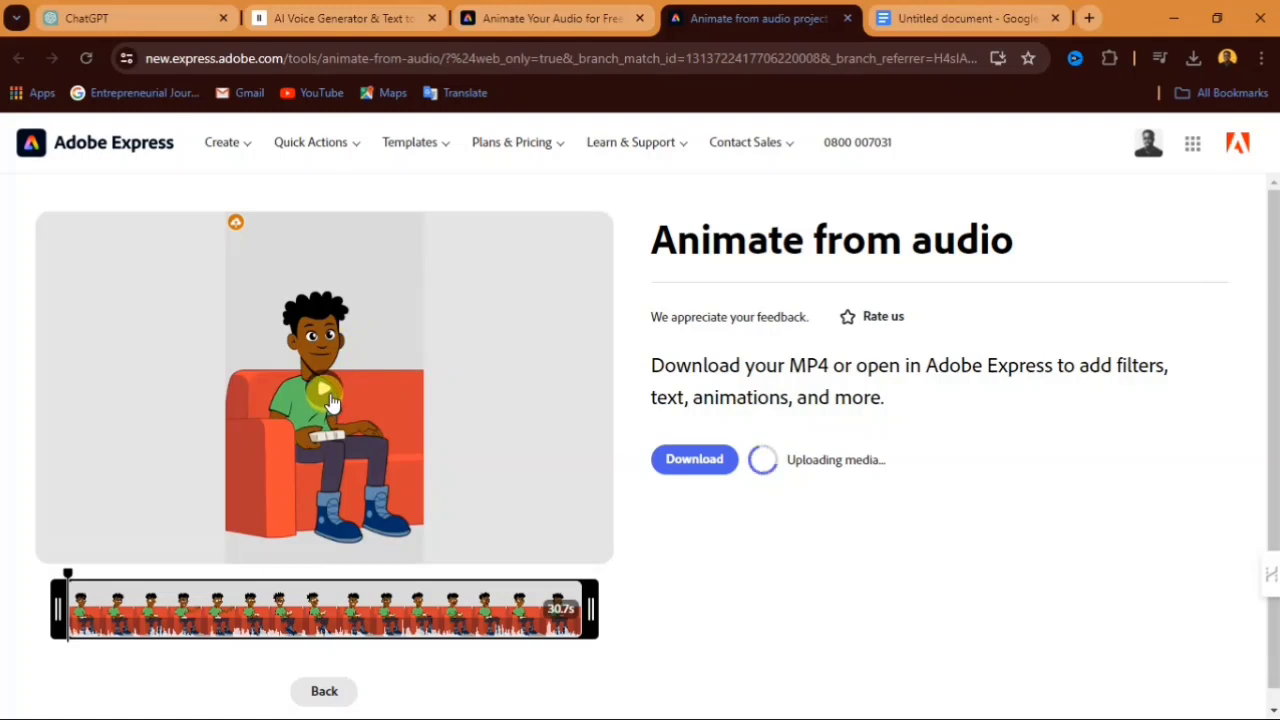
Step: Preview the 30.7-second animation, download it as an MP4, and minimize Chrome
click(331, 401)
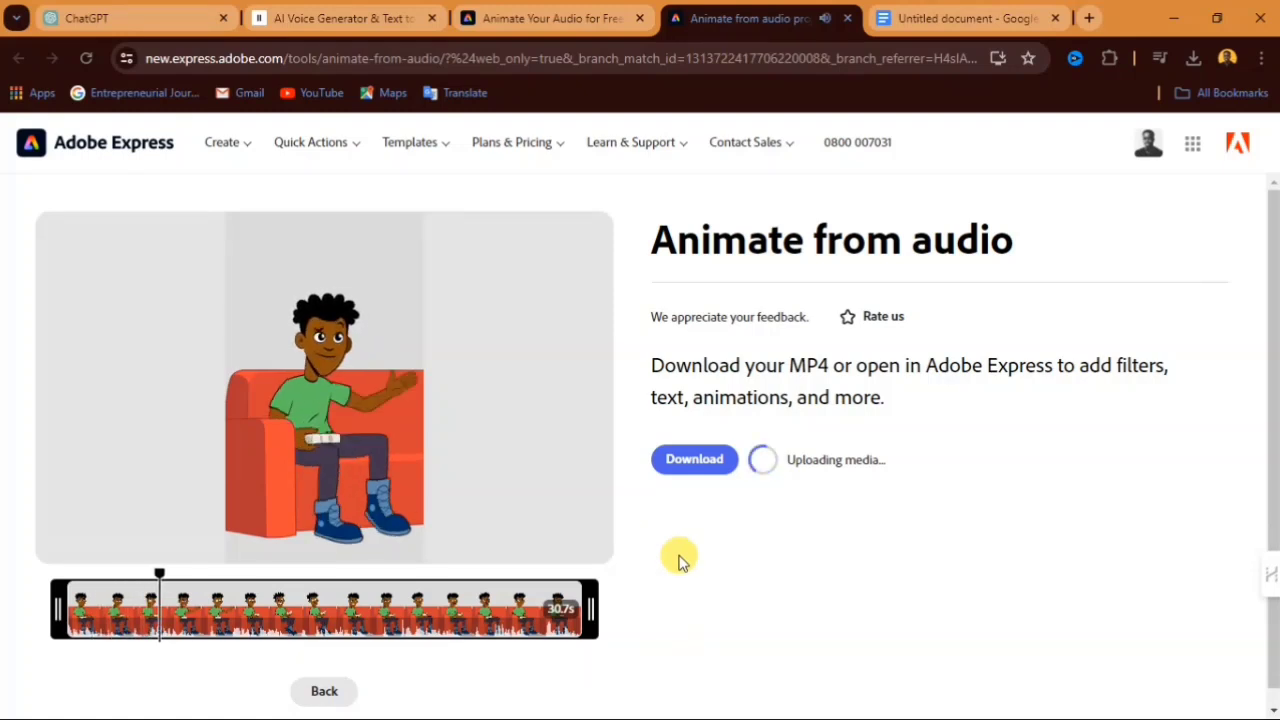
mouse_move(506, 486)
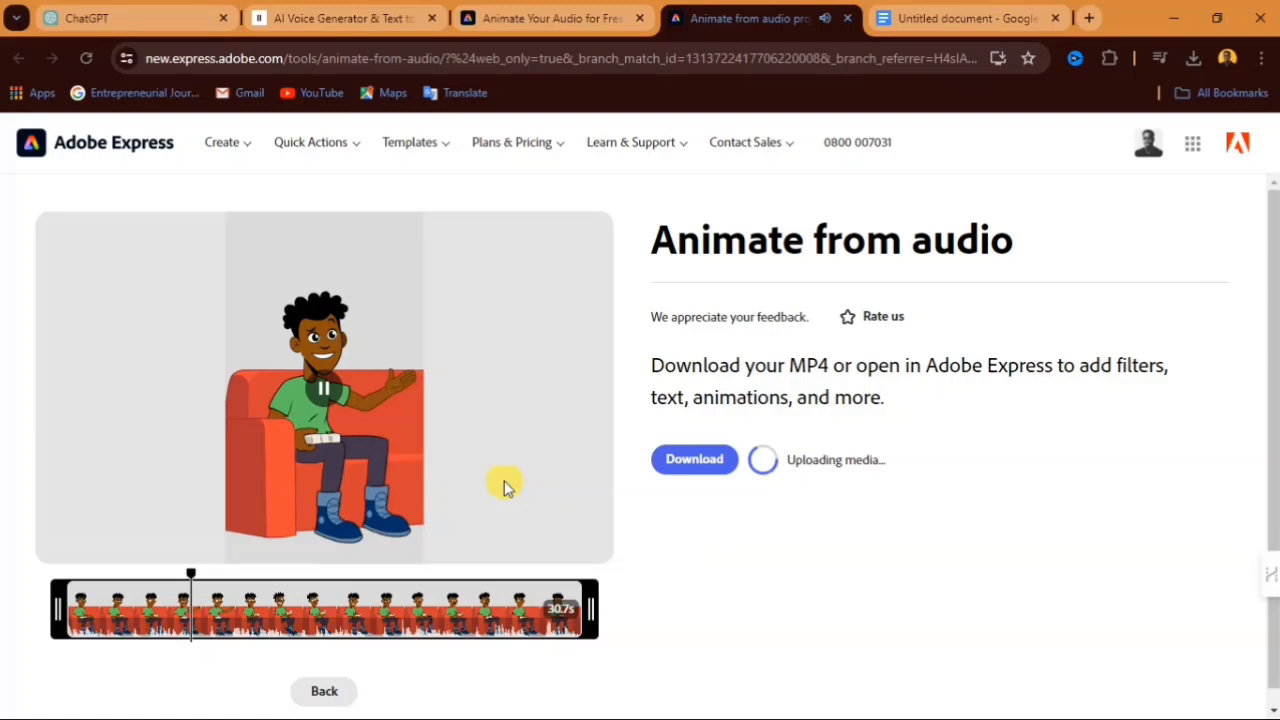
click(436, 452)
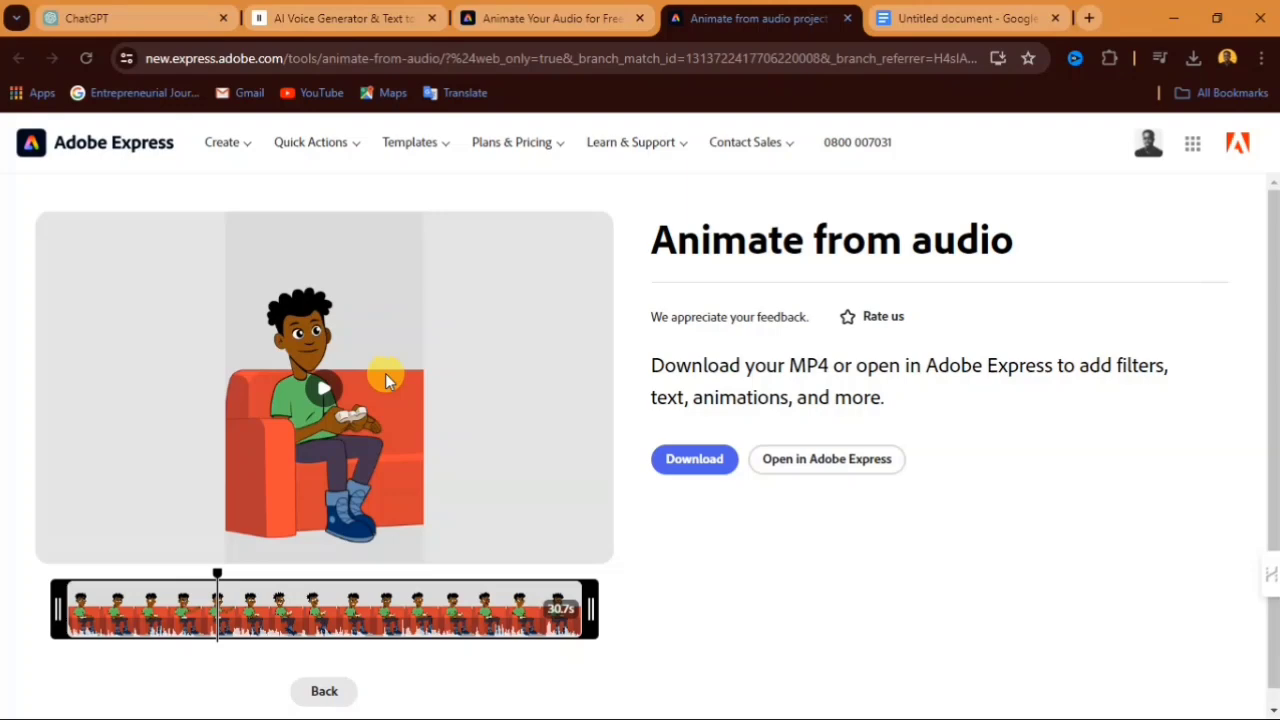
click(704, 466)
click(252, 320)
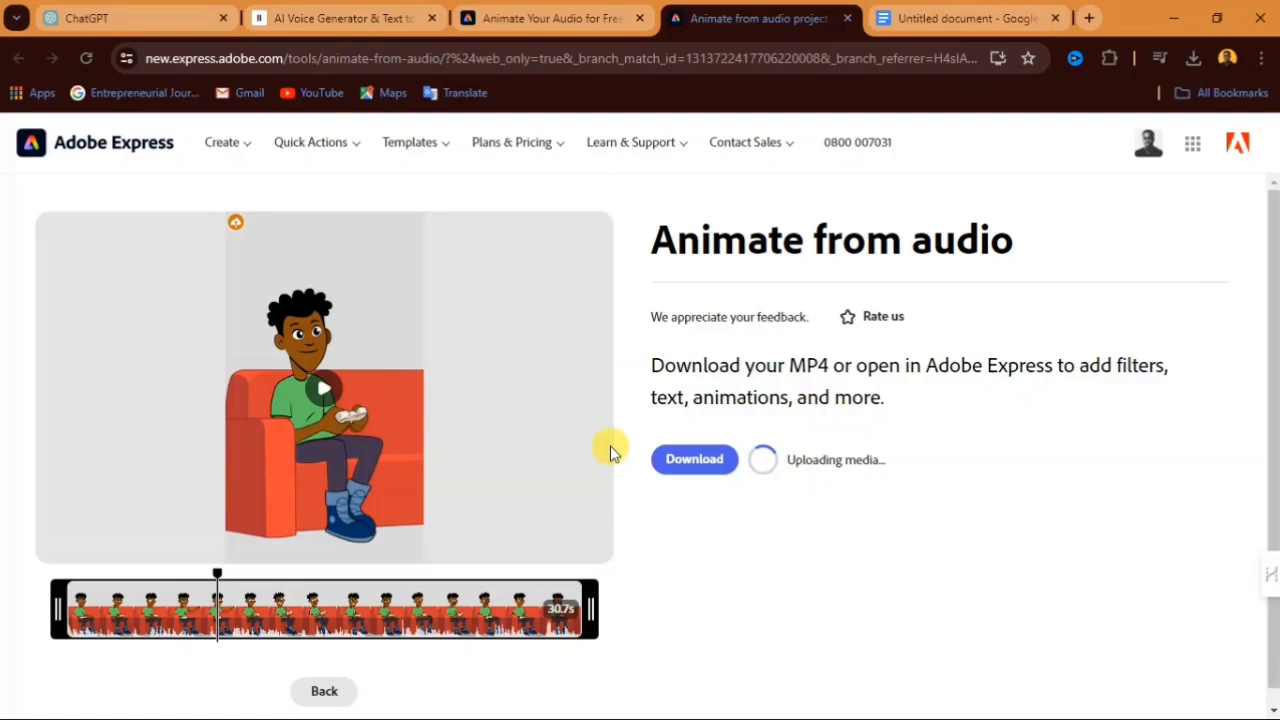
click(1160, 20)
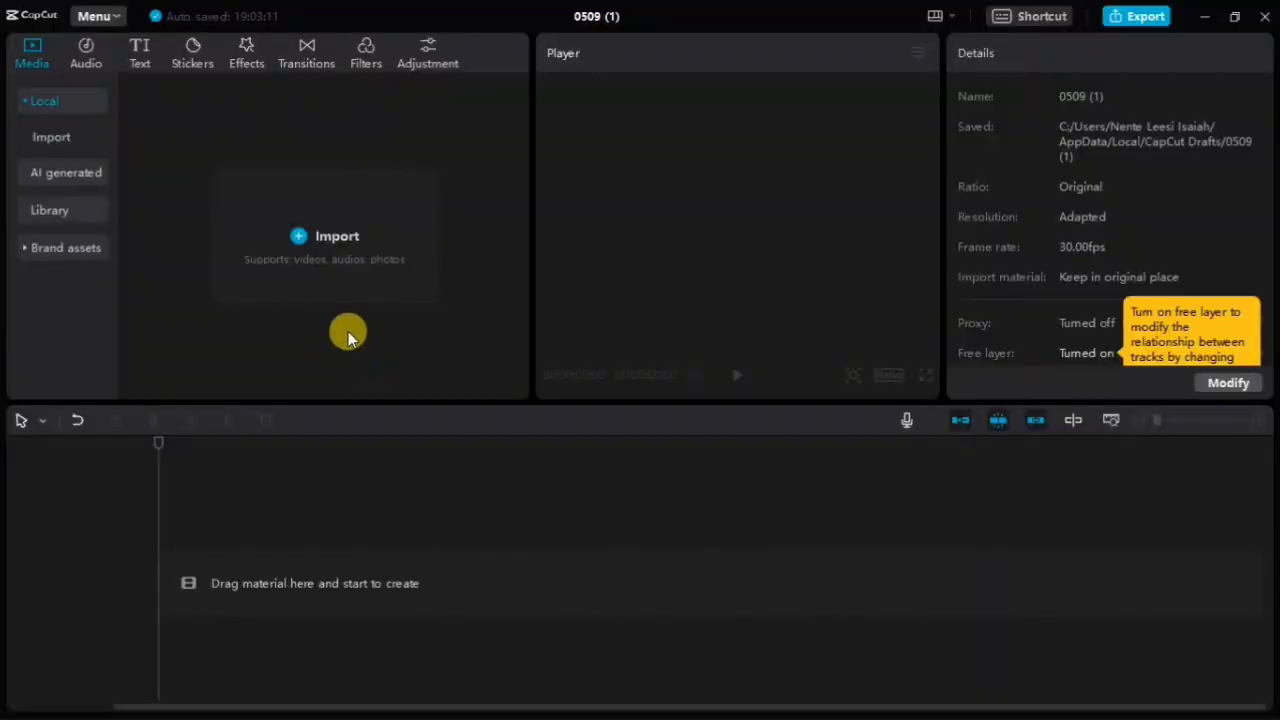
Step: Browse CapCut's import dialog to the Desktop Love Channel folder of earlier cartoon videos
click(333, 256)
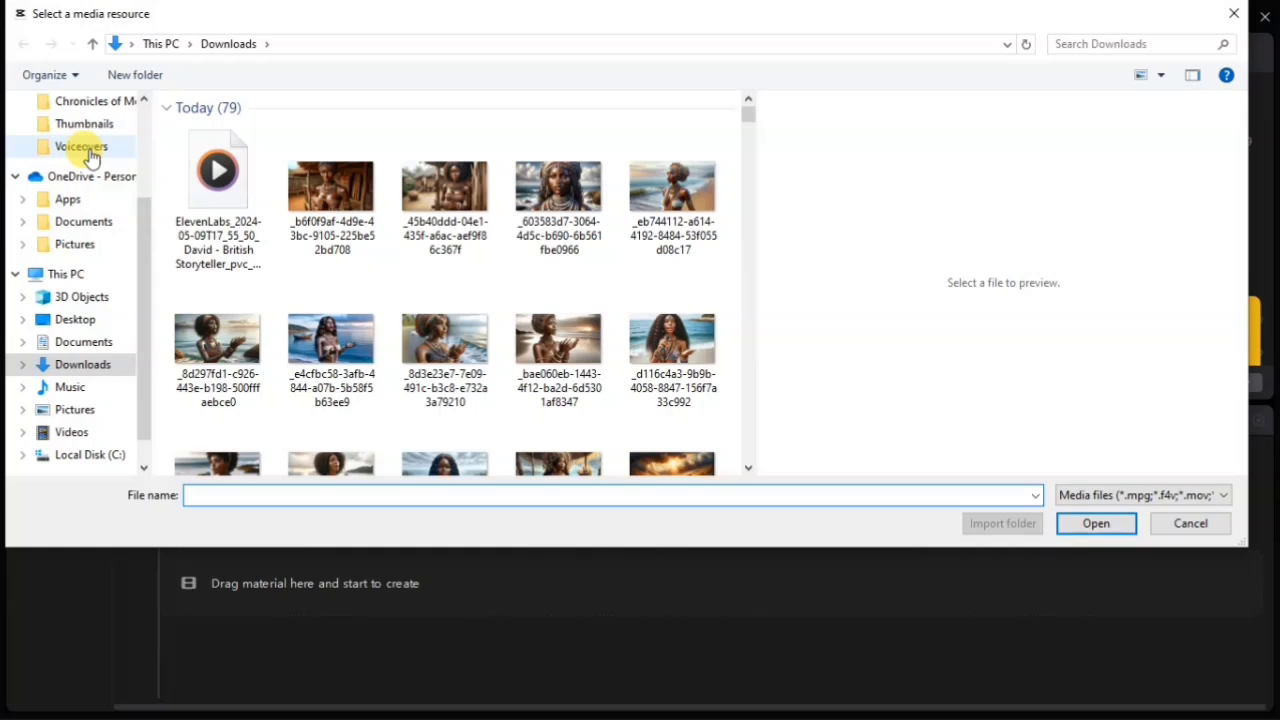
scroll(100, 223, up, 1)
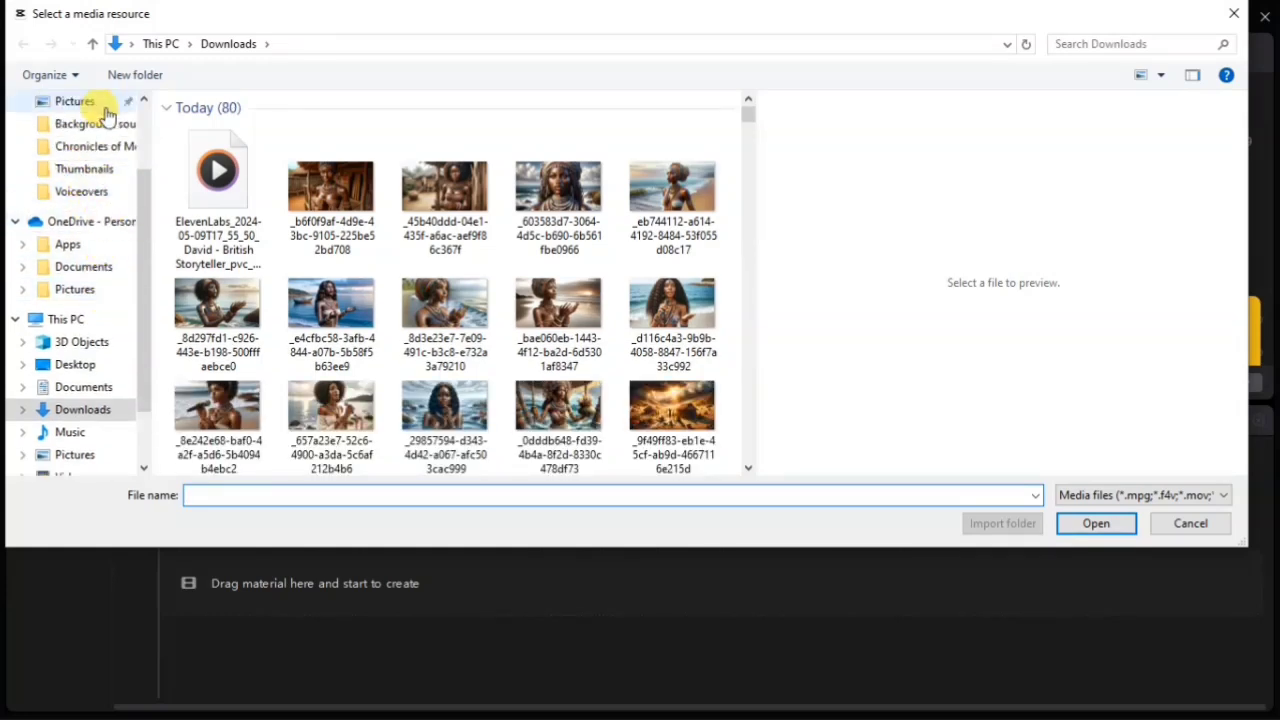
scroll(111, 250, down, 1)
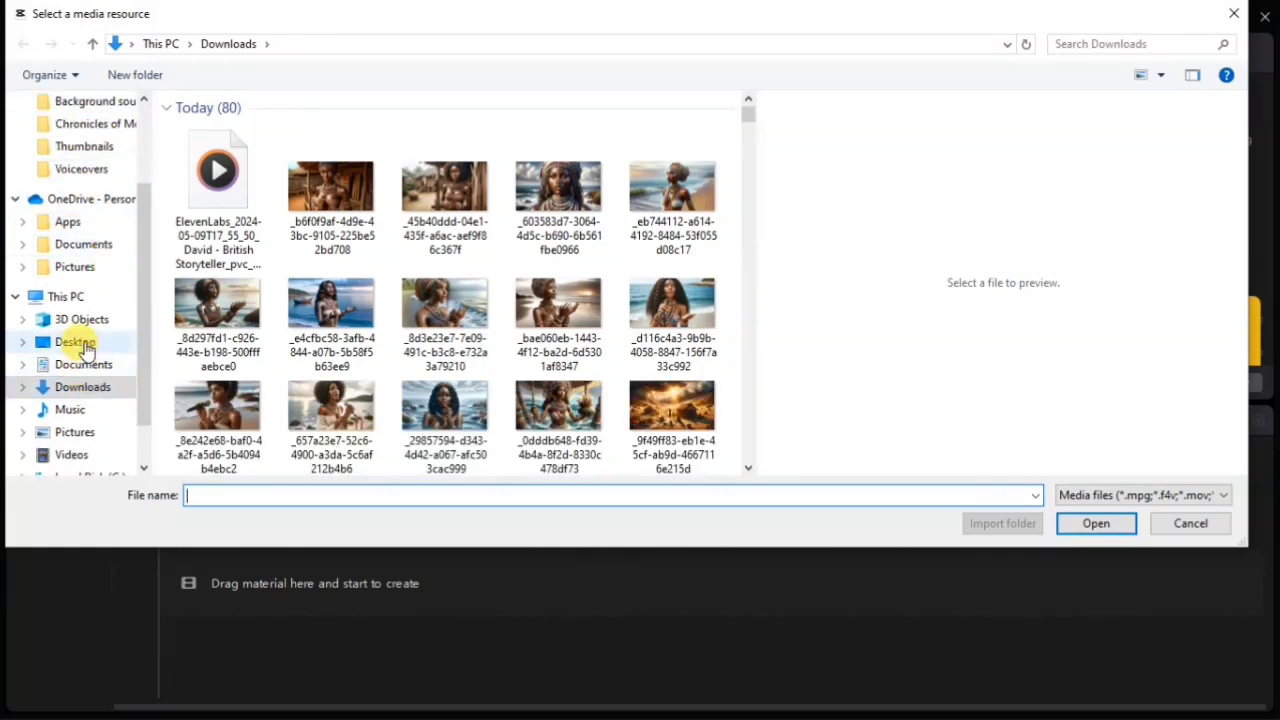
click(76, 342)
click(467, 176)
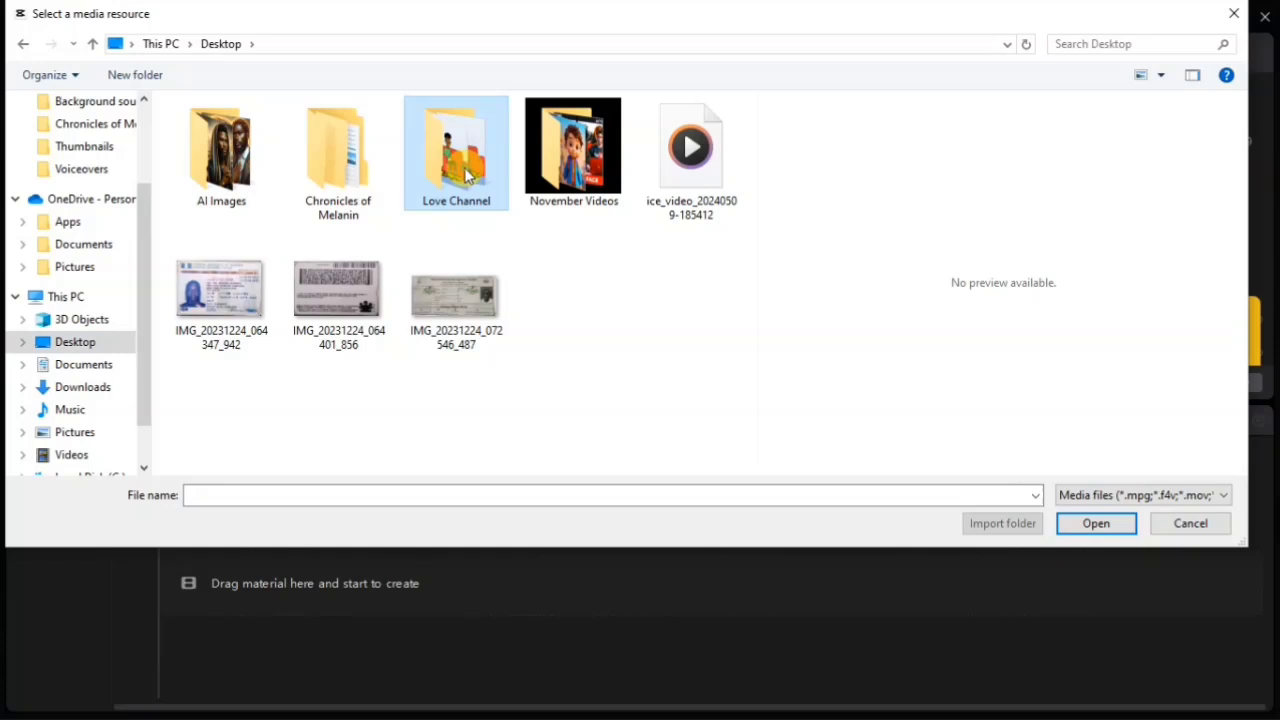
double_click(467, 176)
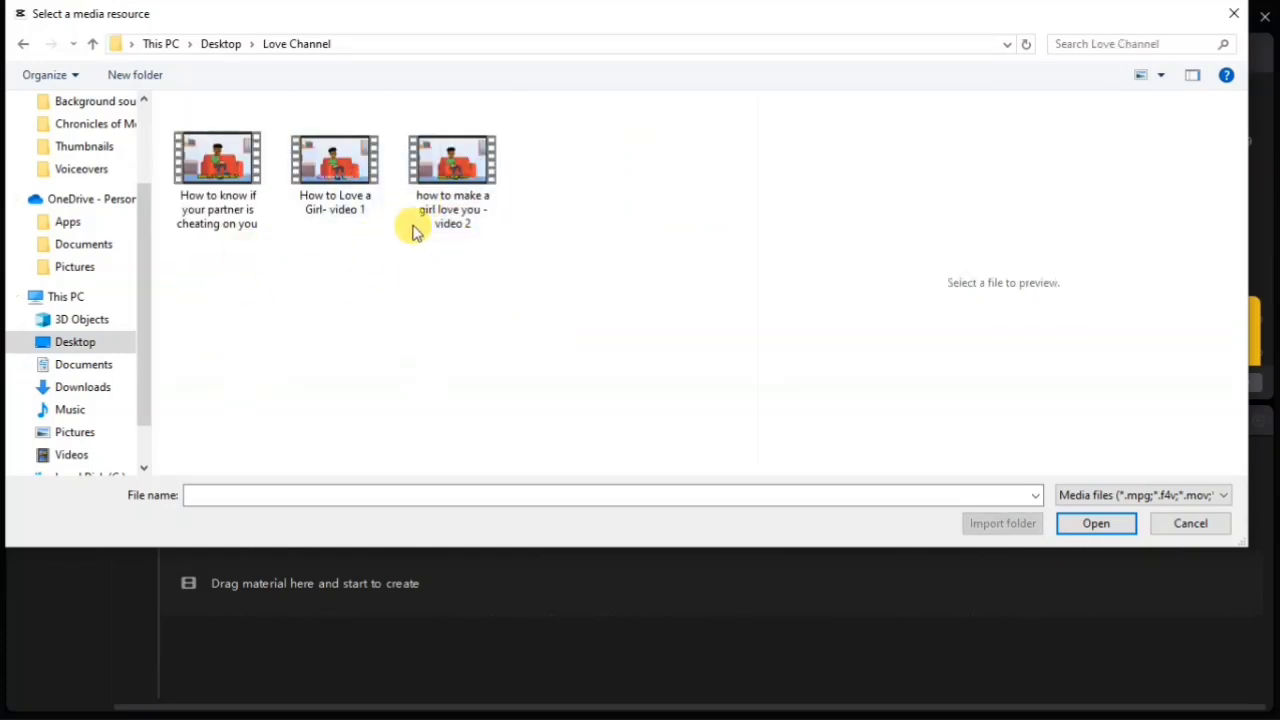
drag(226, 262, 470, 210)
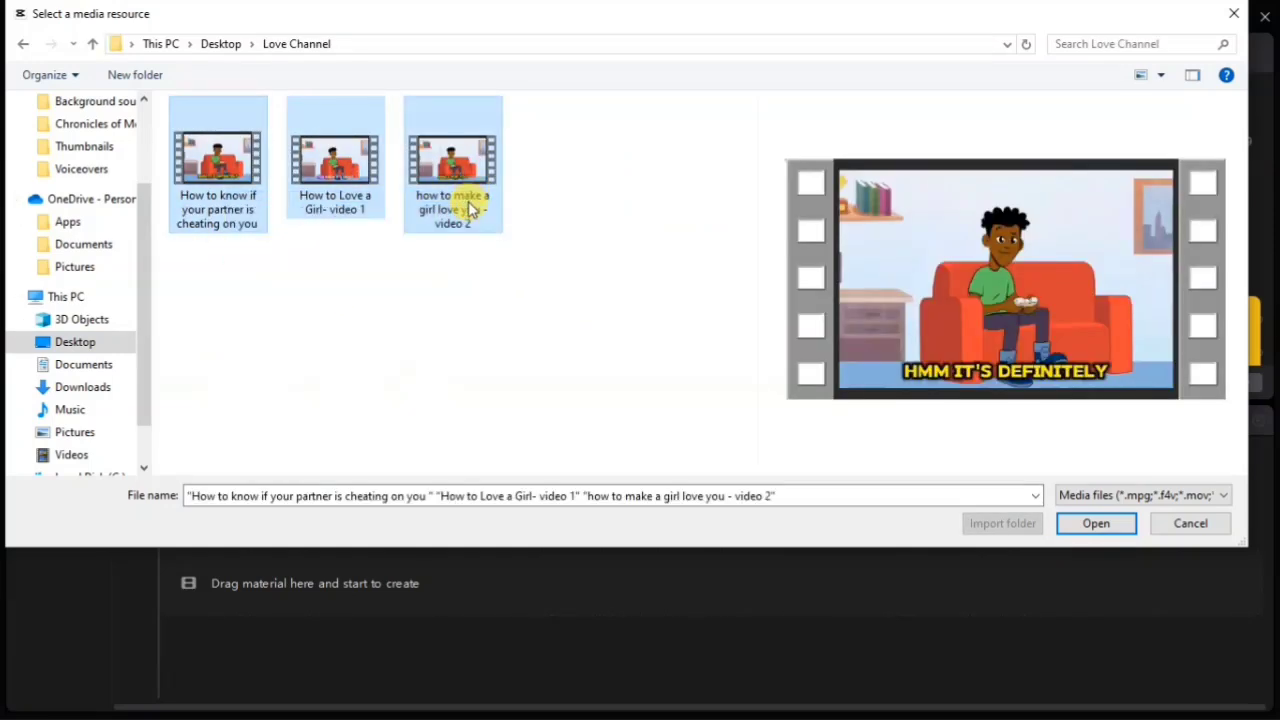
Step: Import the ElevenLabs animation MP4 from Downloads into the project media
scroll(94, 163, up, 2)
click(90, 163)
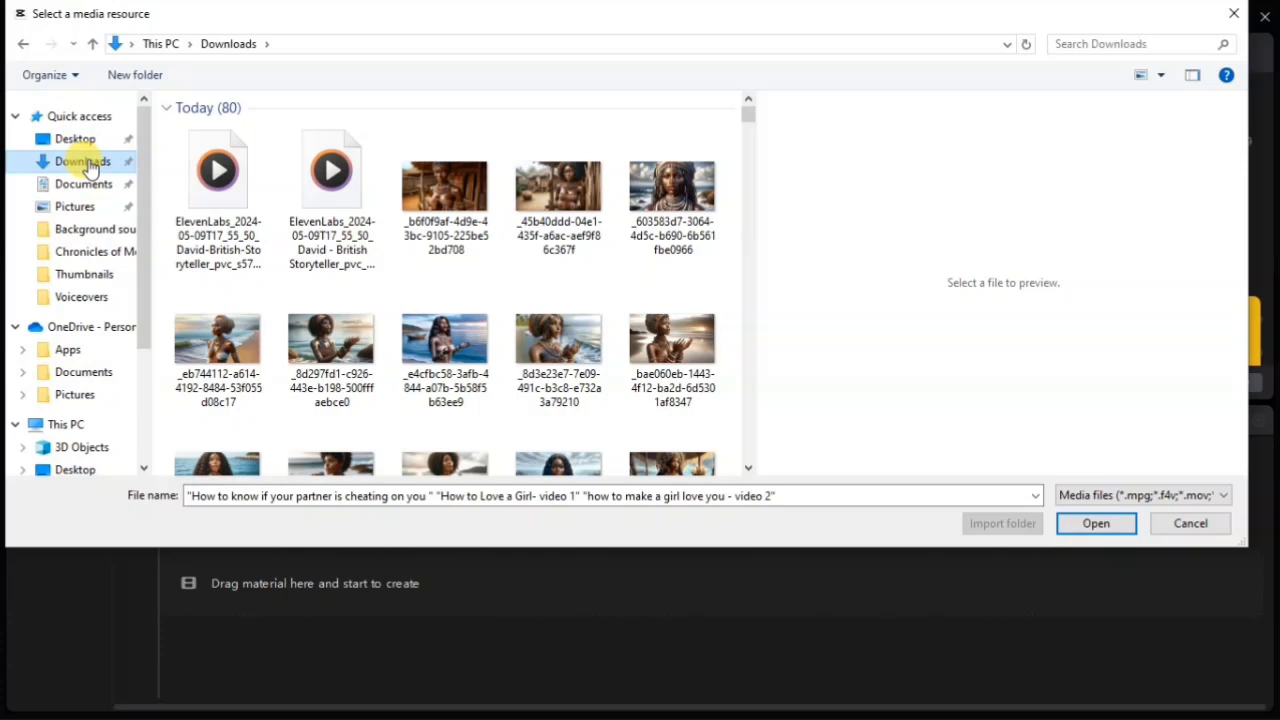
click(237, 175)
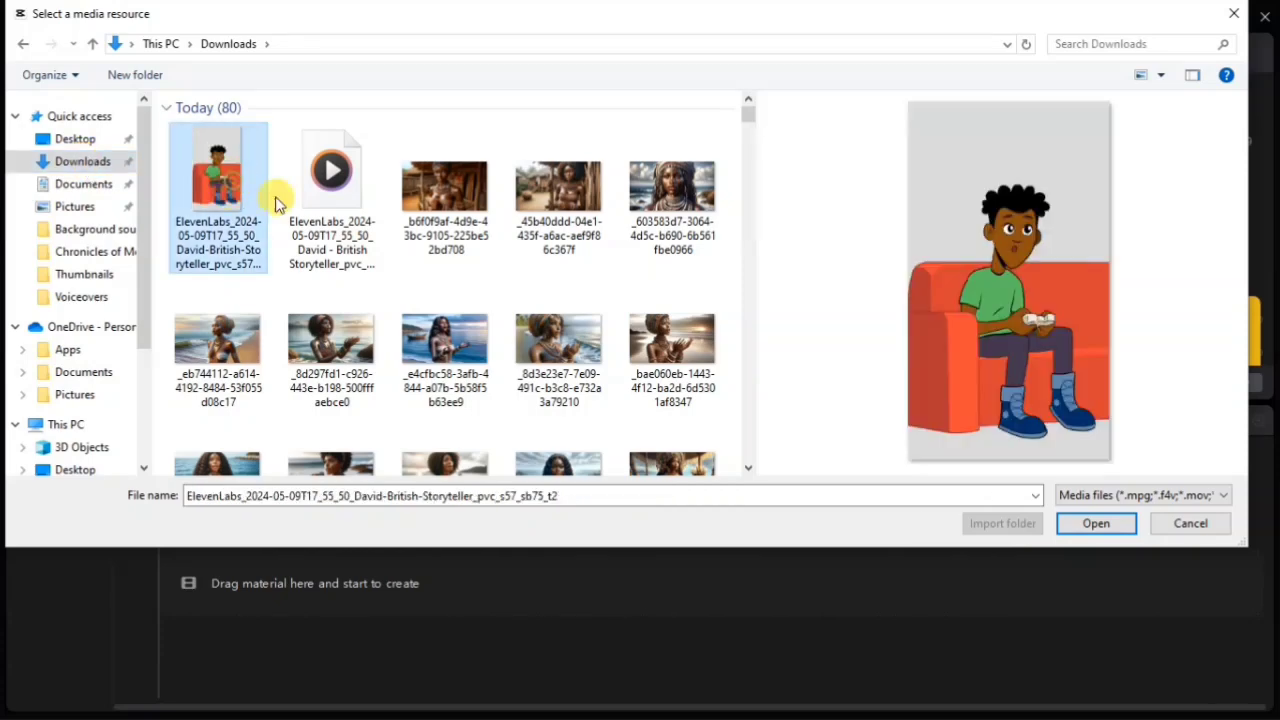
click(1094, 523)
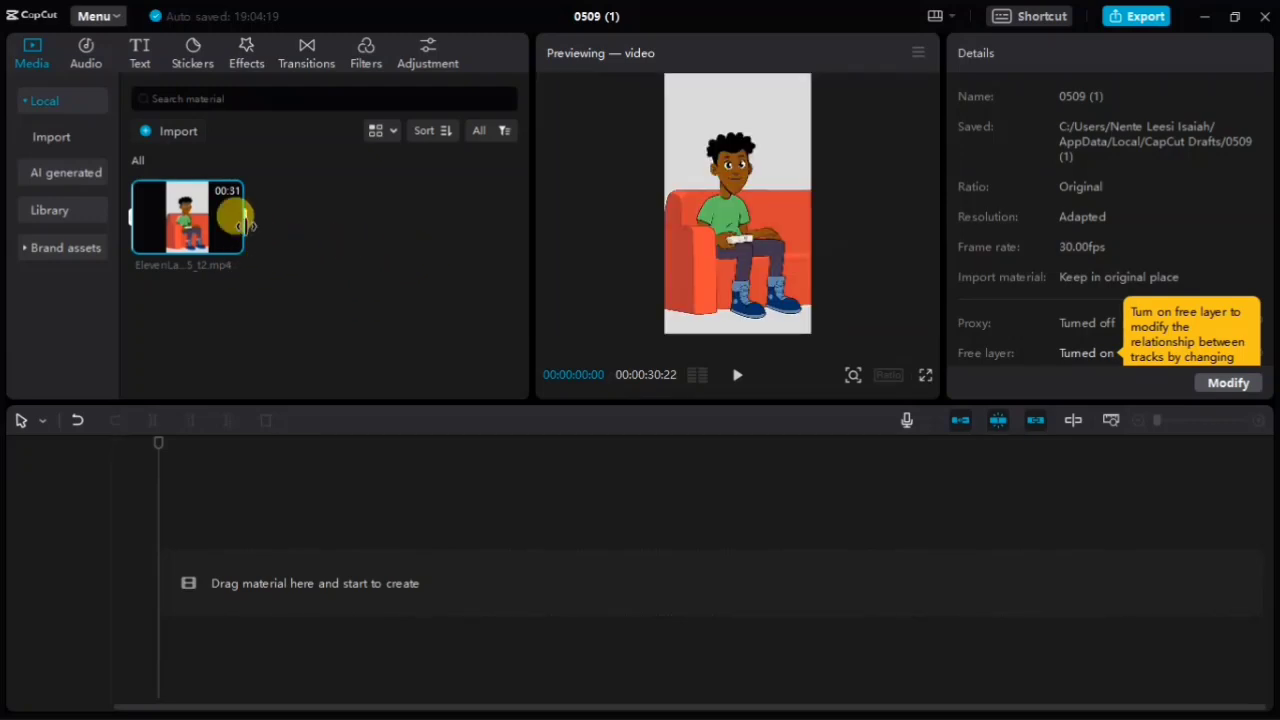
Step: Place the animation on the main track, delete the overlay copy, and append a second copy
mouse_move(229, 241)
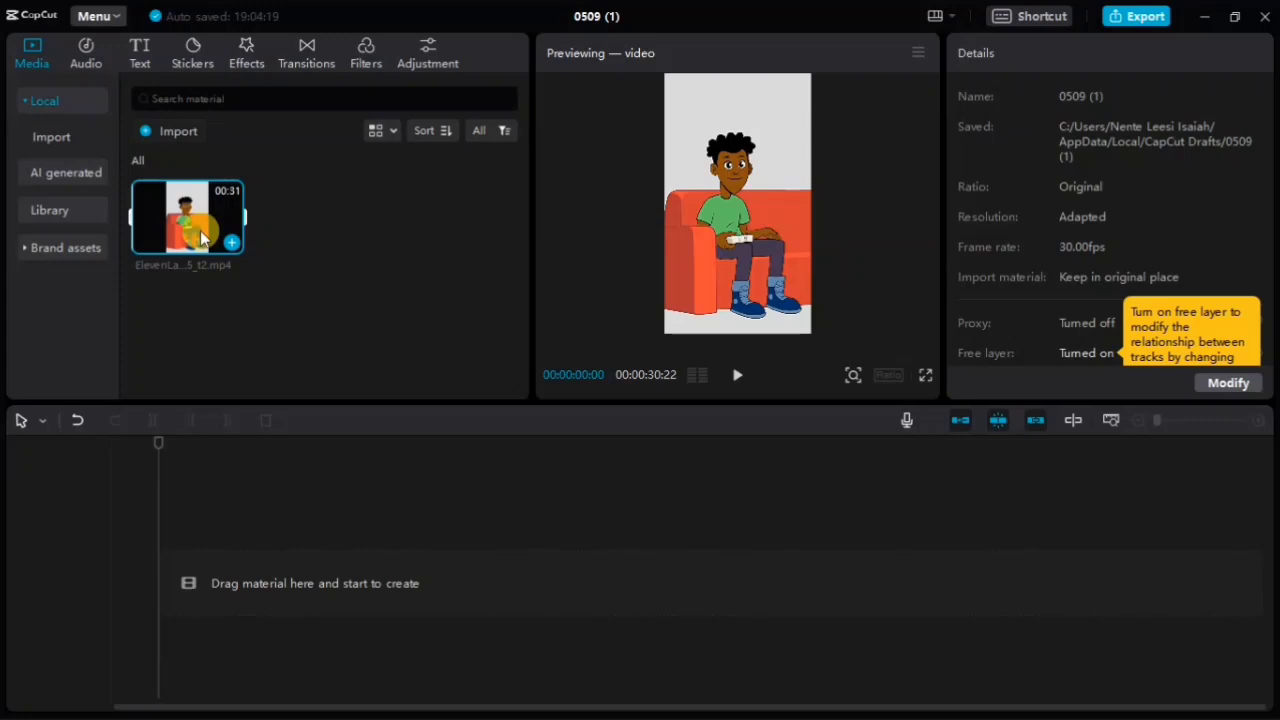
drag(267, 485, 172, 582)
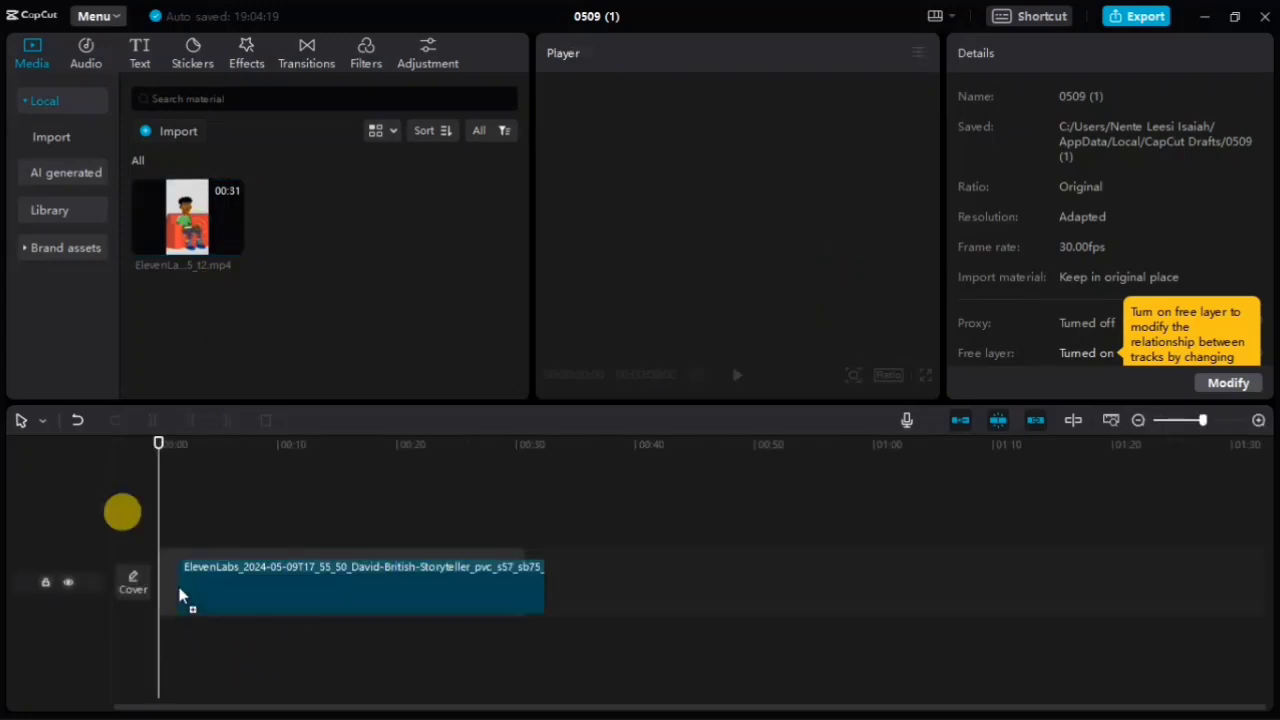
drag(187, 215, 386, 525)
key(Delete)
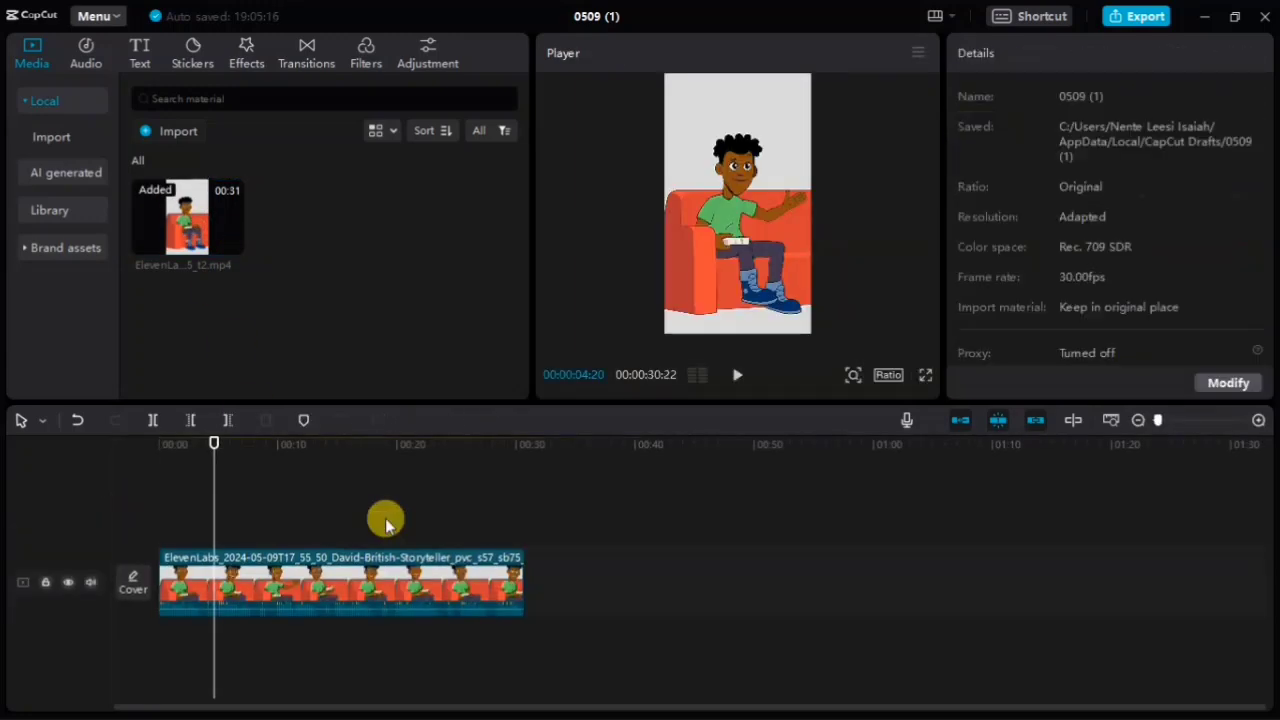
click(258, 567)
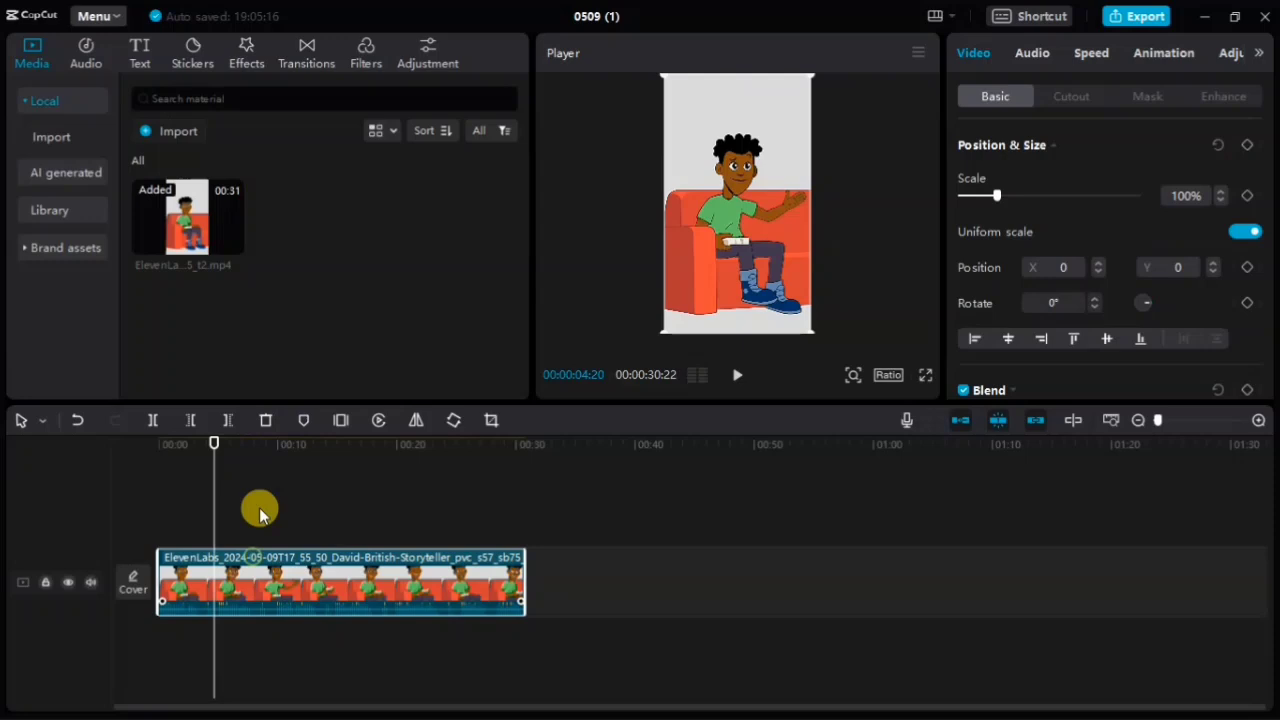
click(235, 244)
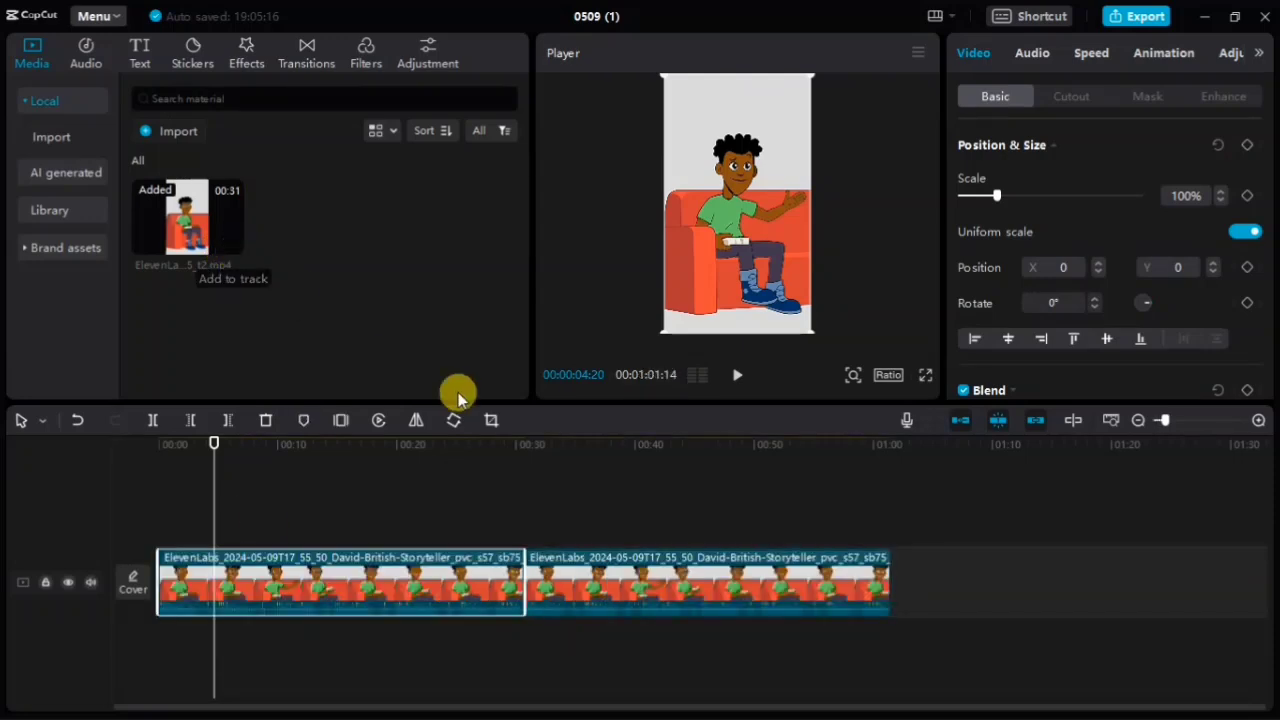
drag(480, 492, 686, 666)
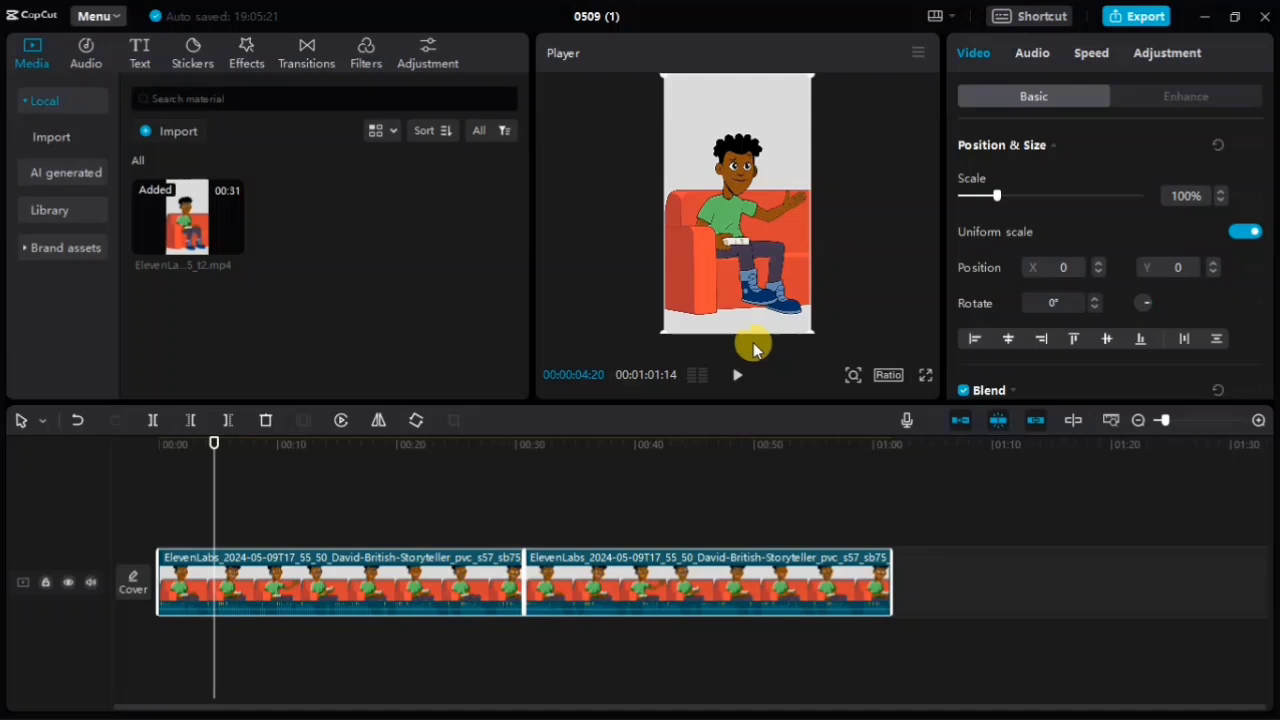
click(388, 488)
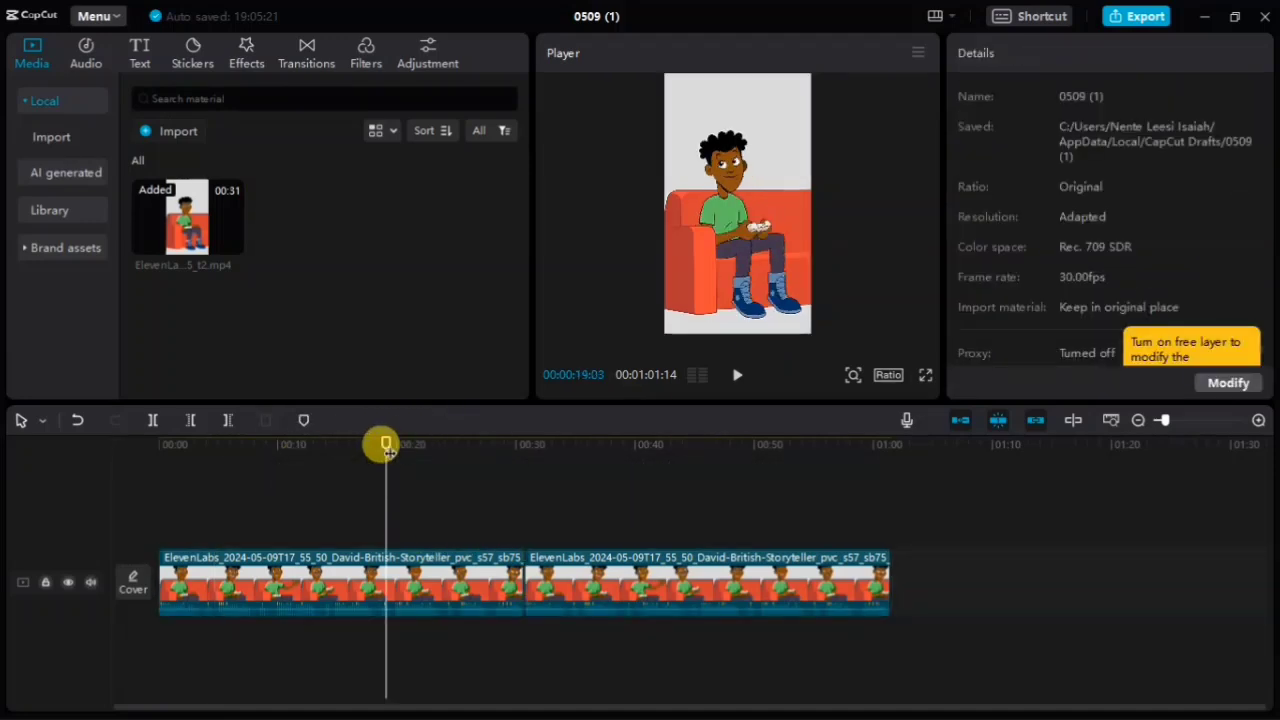
Step: From 00:00, generate English auto captions for the speech across both clips
drag(383, 443, 129, 457)
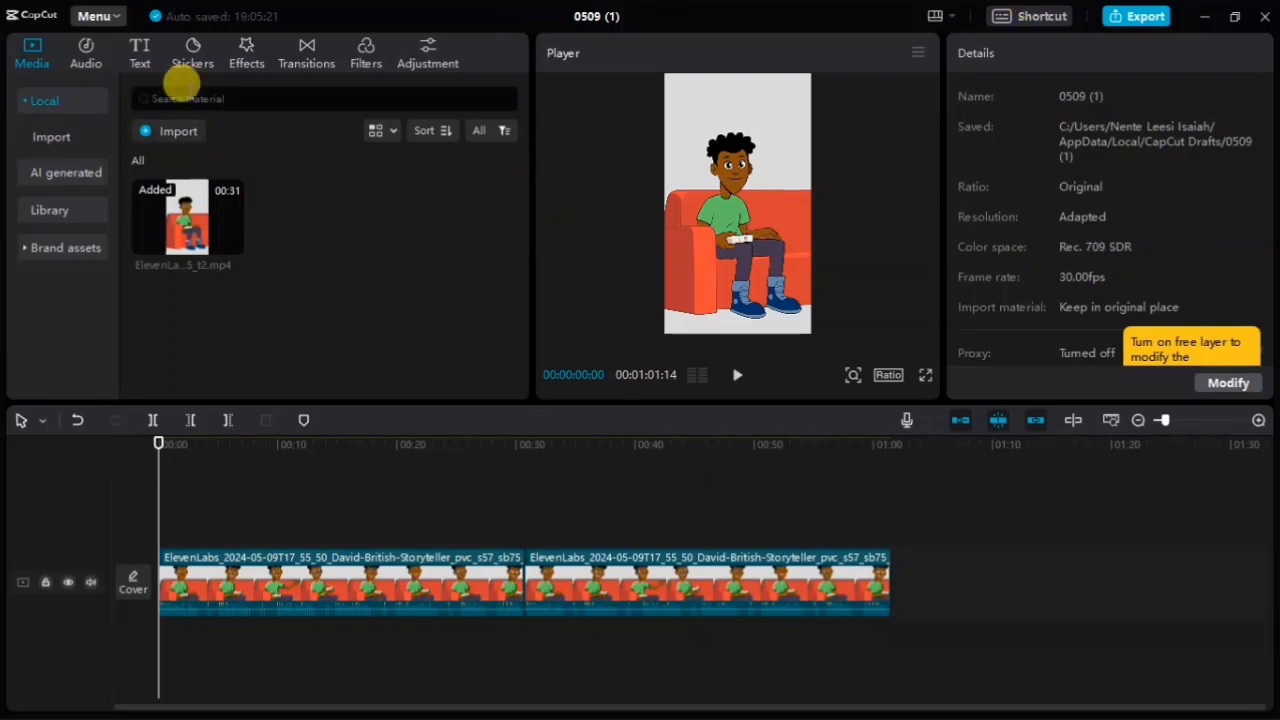
click(140, 50)
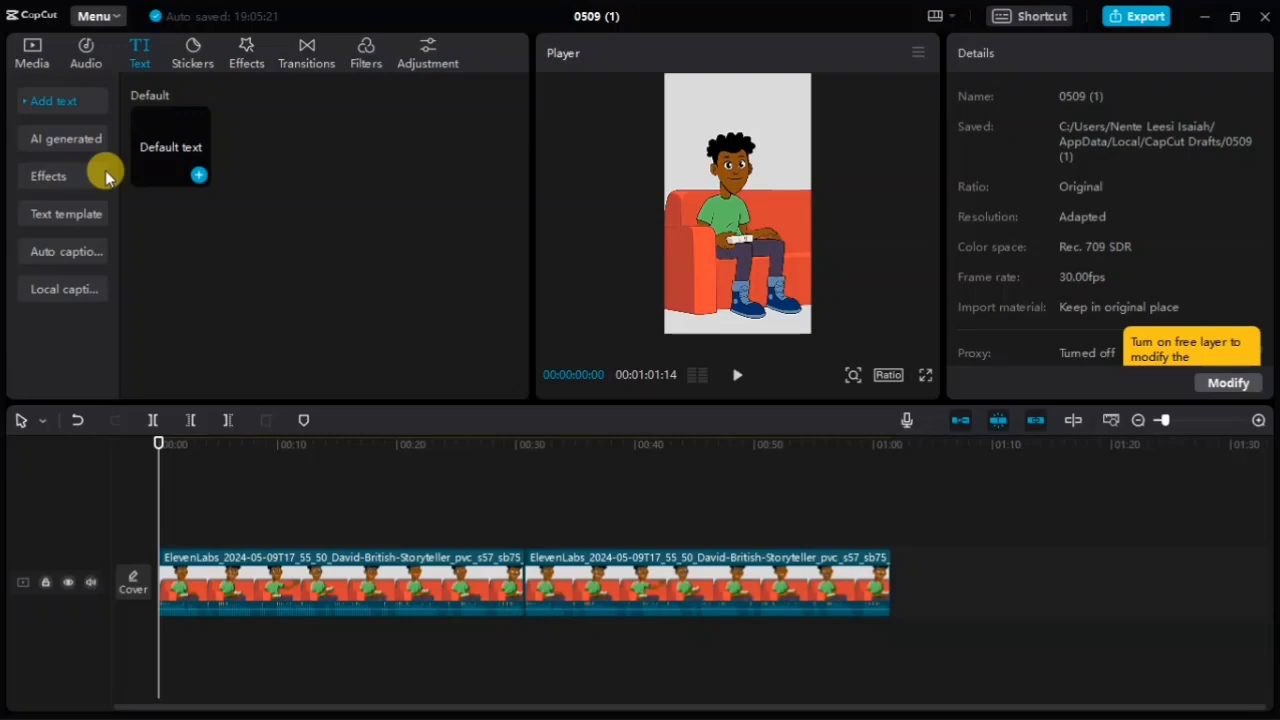
click(57, 251)
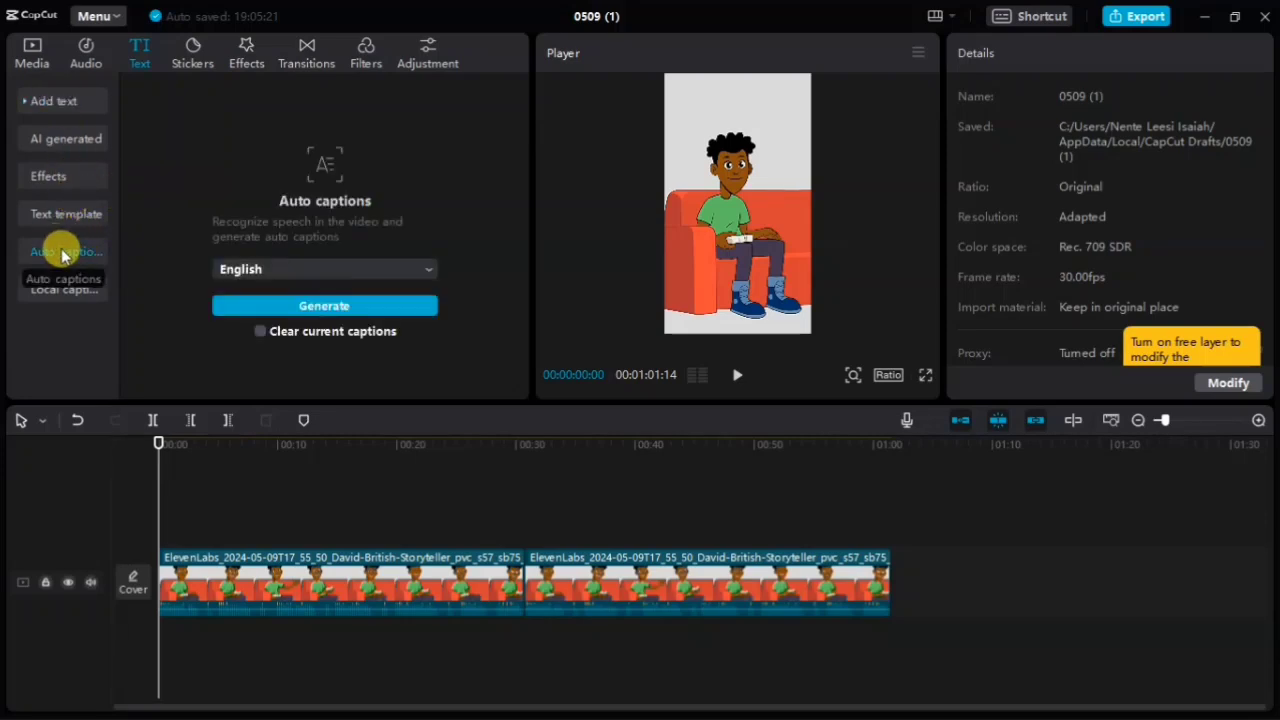
click(324, 312)
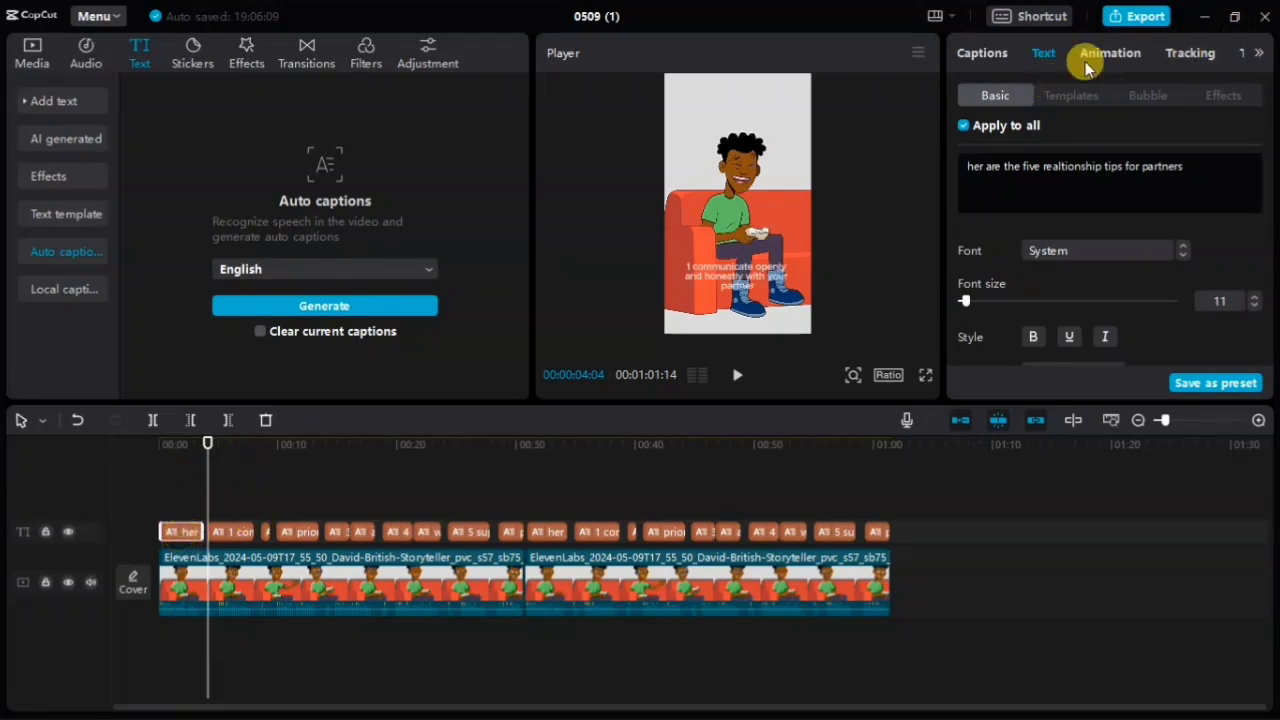
Step: Apply the yellow 'THE QUICK' caption template to all captions, then rewind the playhead to the start
click(1070, 98)
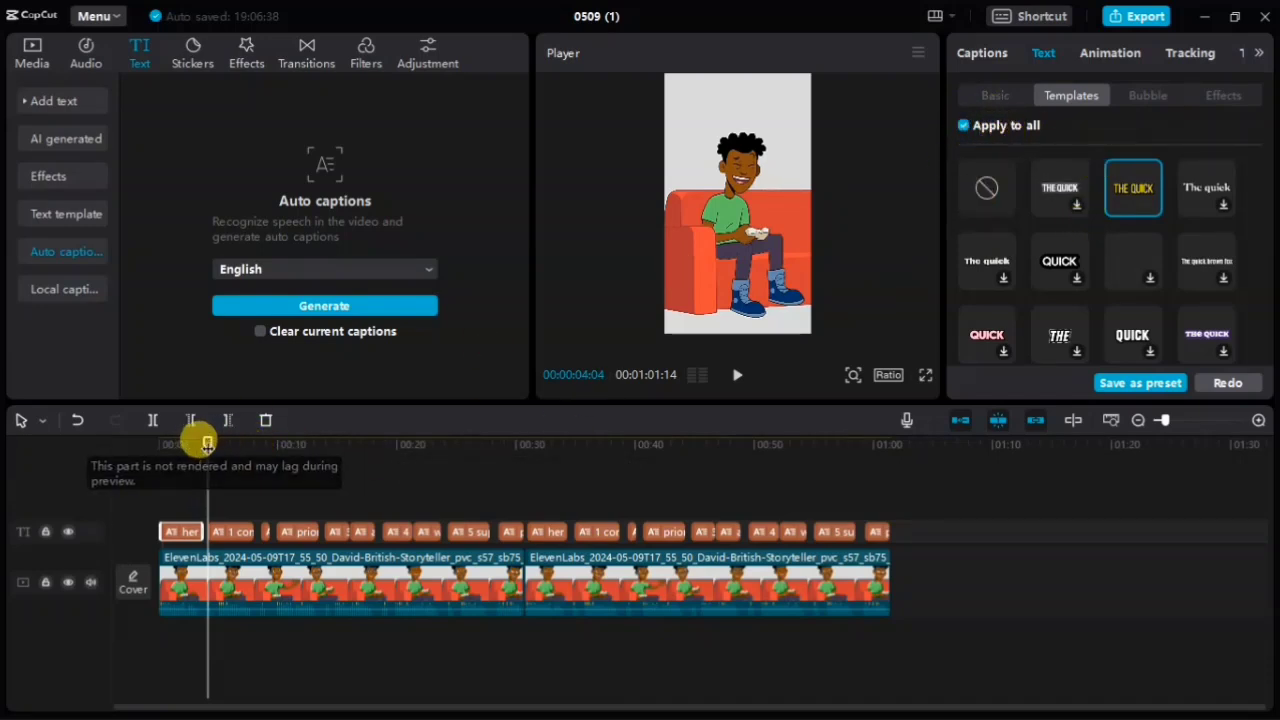
drag(207, 442, 145, 452)
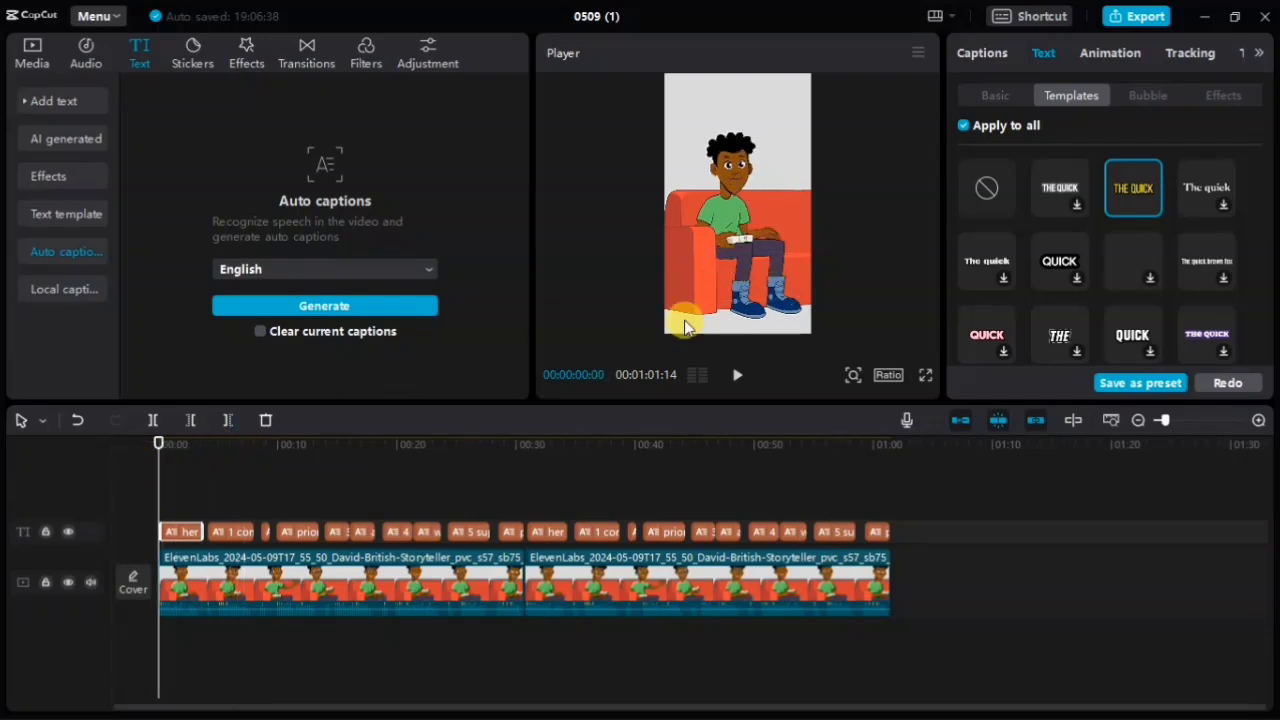